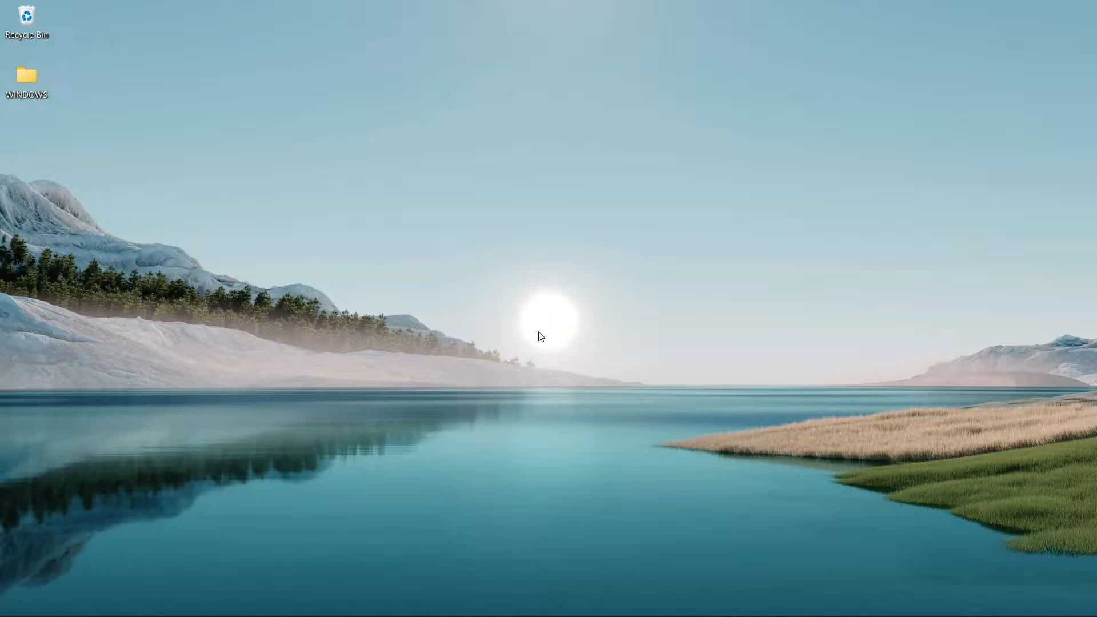
Step: Mount the Win11_English_x64v1 disc image from the desktop's WINDOWS folder and launch its setup application
double_click(25, 86)
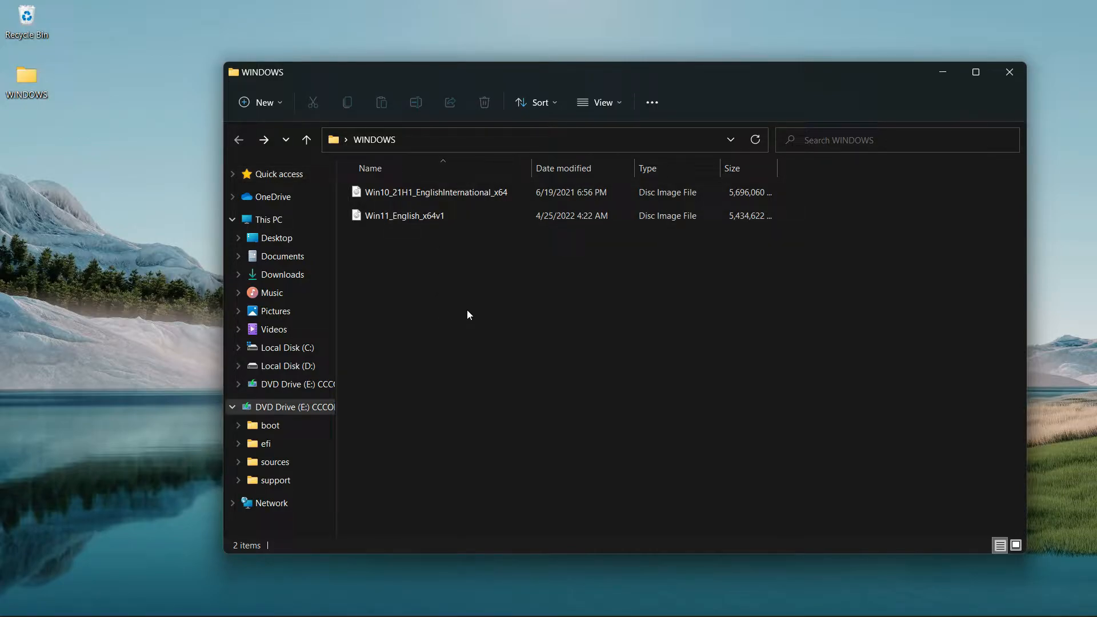
double_click(426, 217)
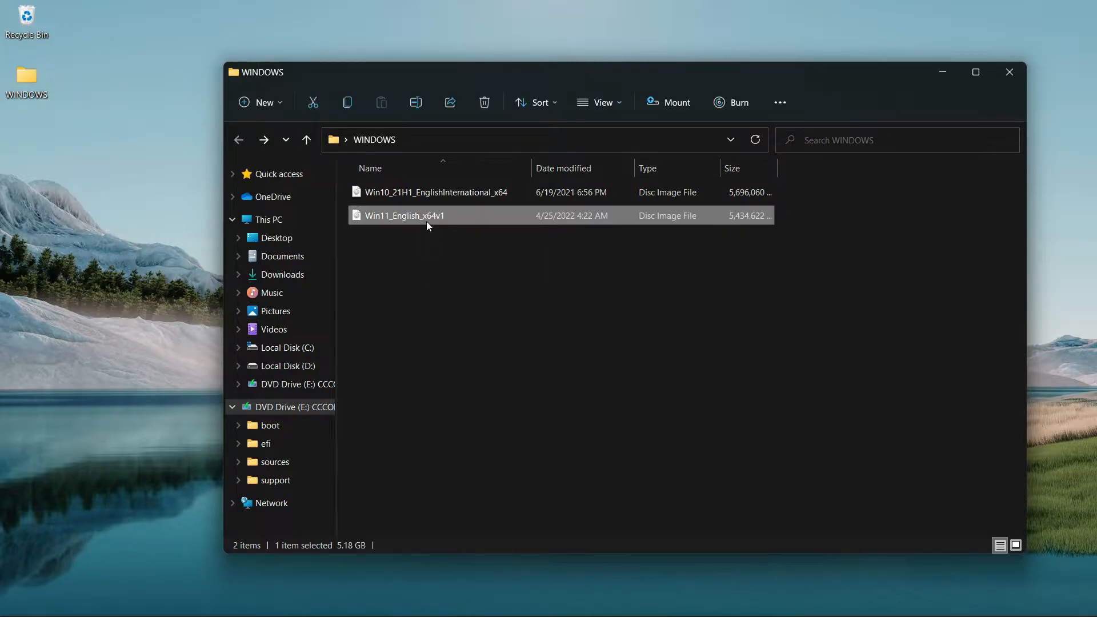
double_click(390, 355)
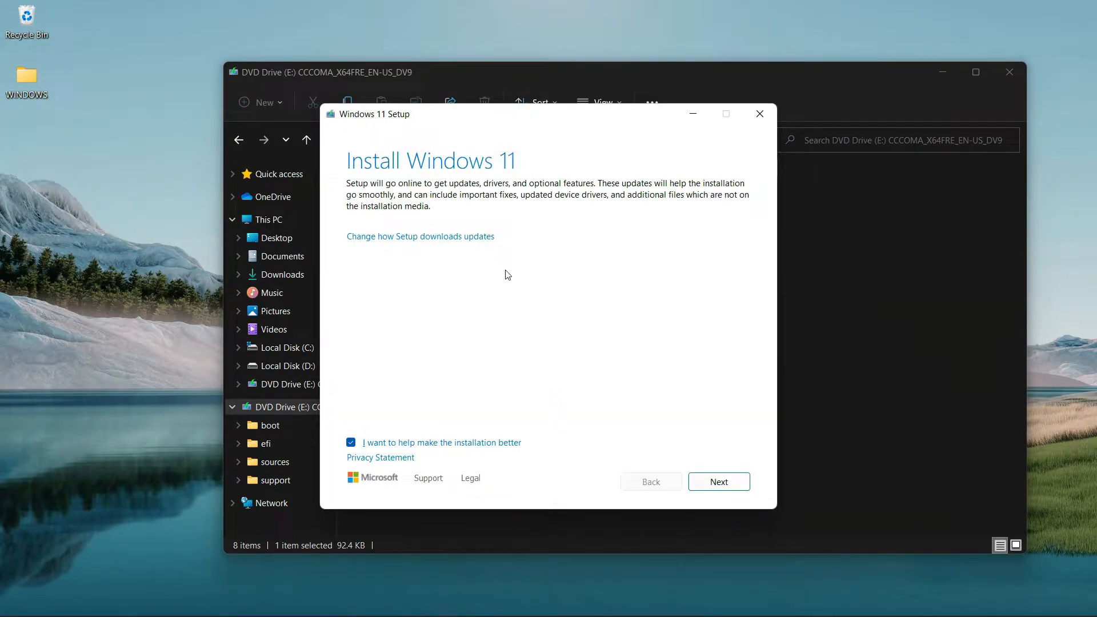
Step: Check the PC against the Windows 11 requirements with update downloads set to Not right now, and exit the installer
left_click(399, 243)
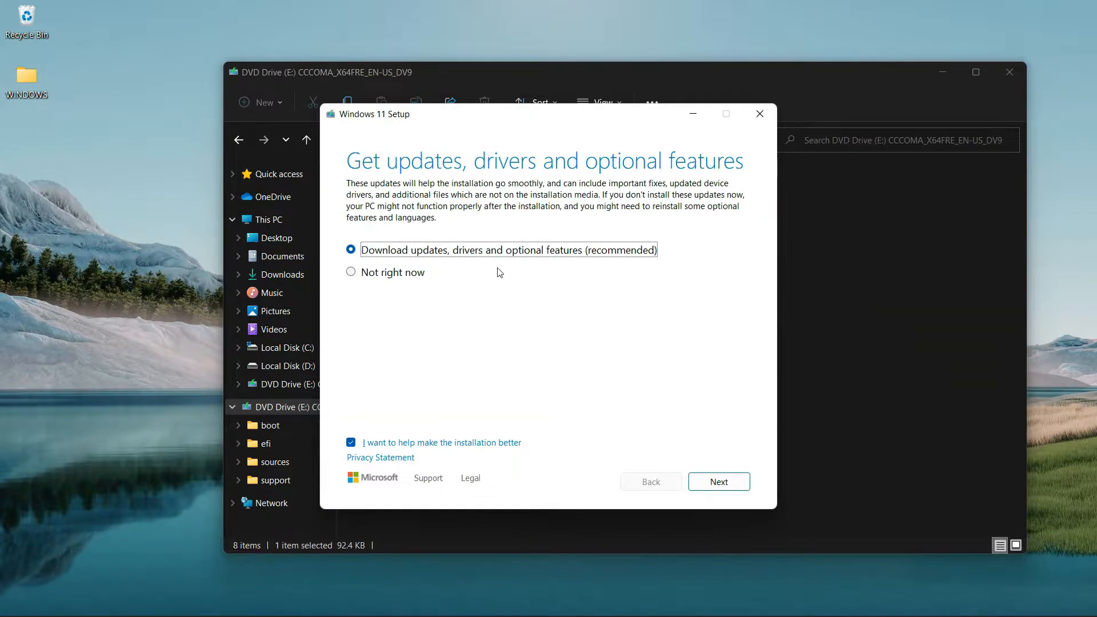
left_click(359, 273)
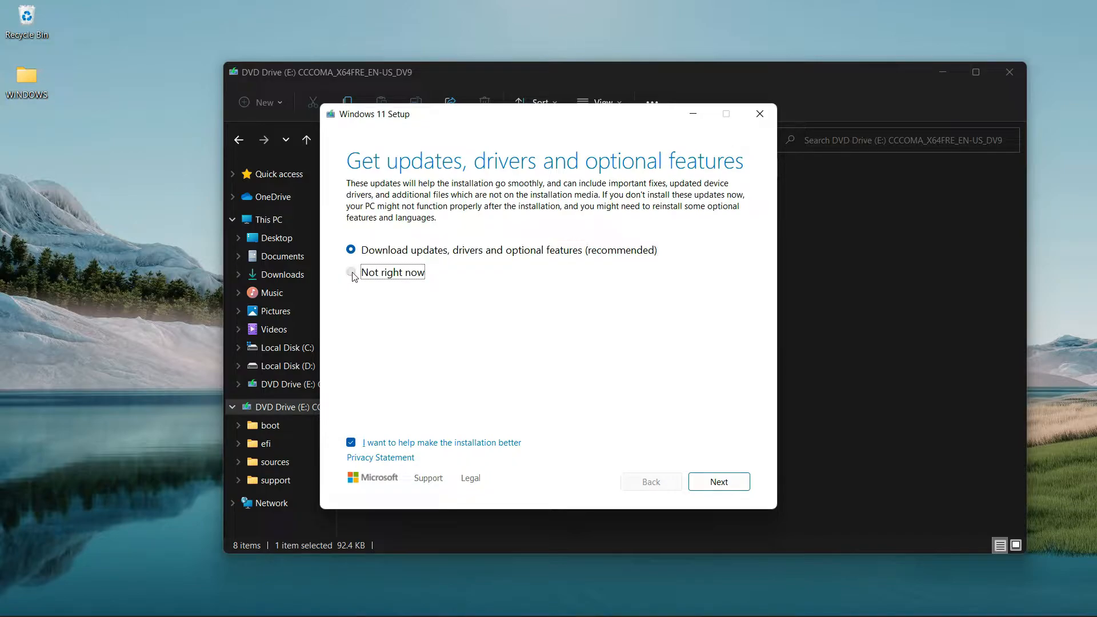
left_click(719, 484)
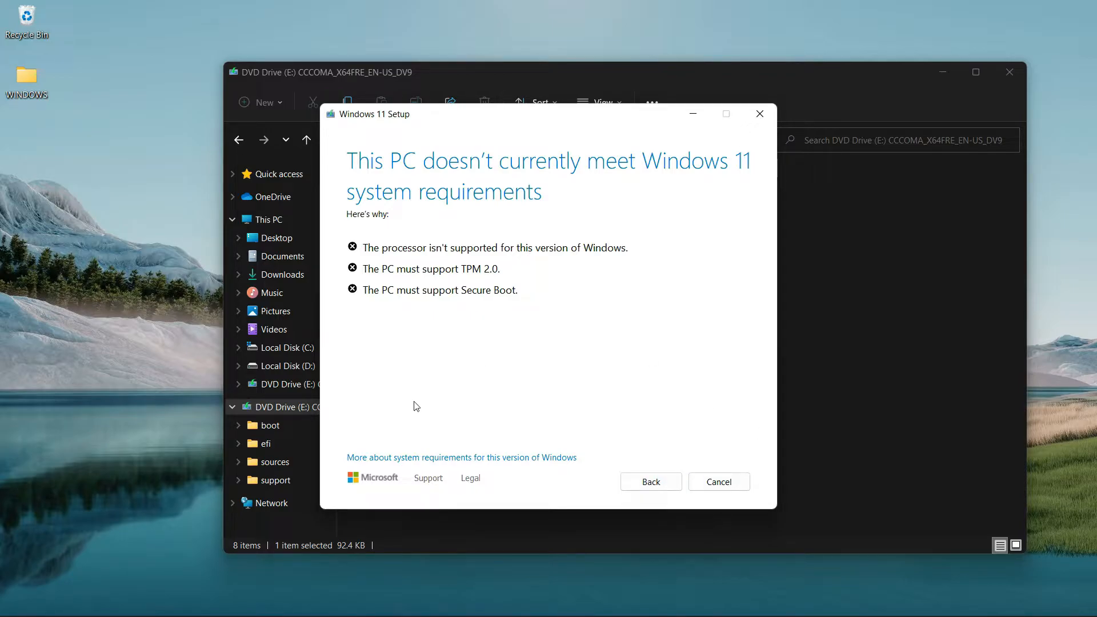
left_click(717, 482)
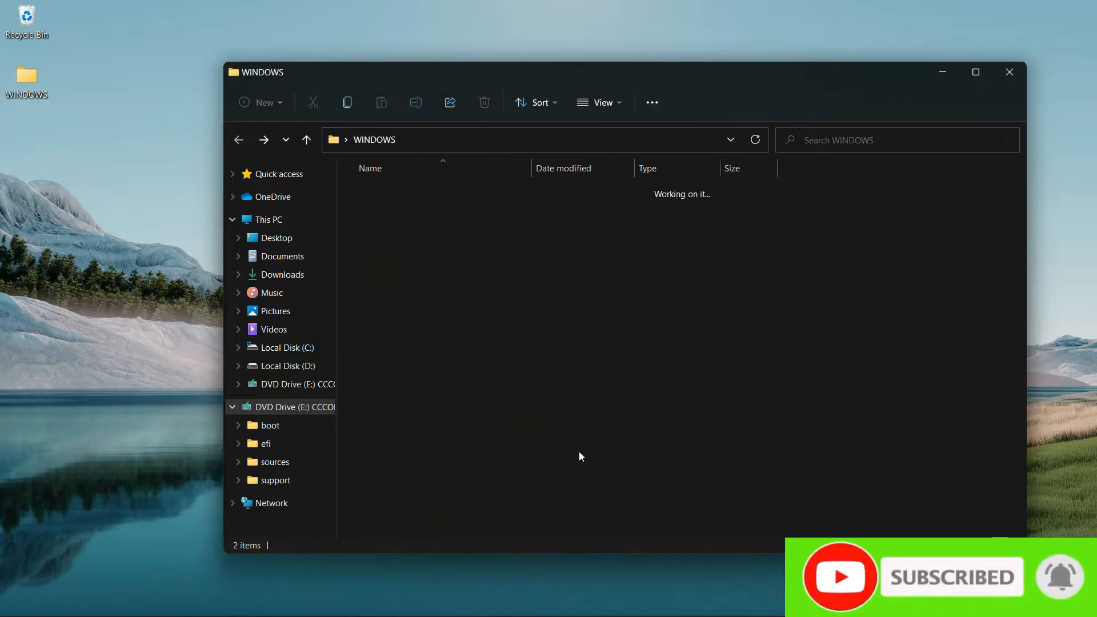
Step: Eject the mounted Windows 11 disc image from DVD drive E
right_click(284, 385)
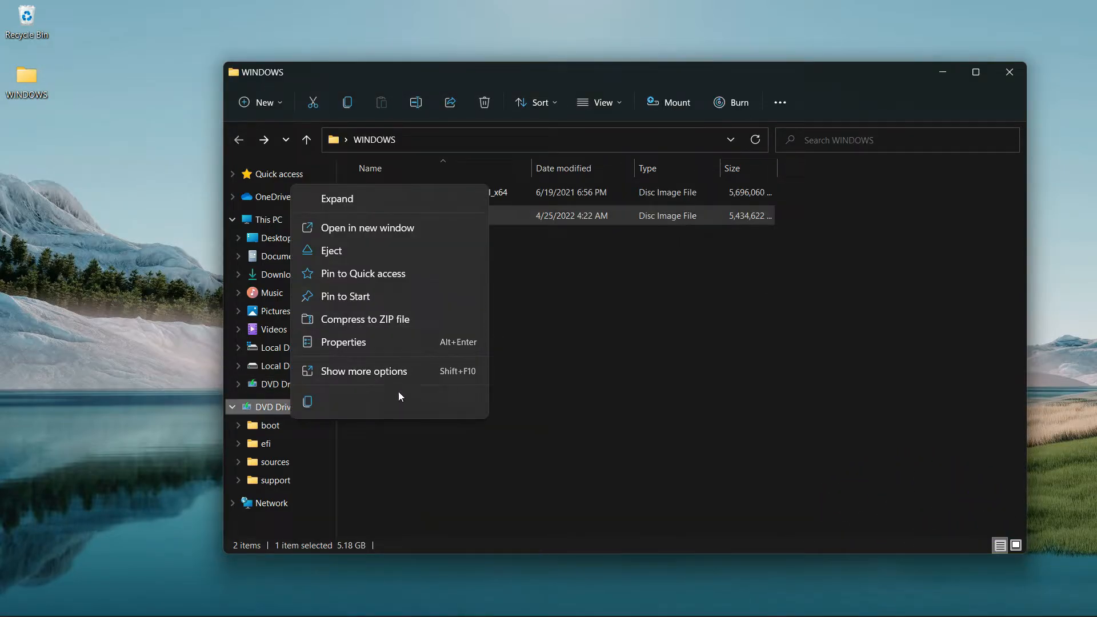
left_click(355, 257)
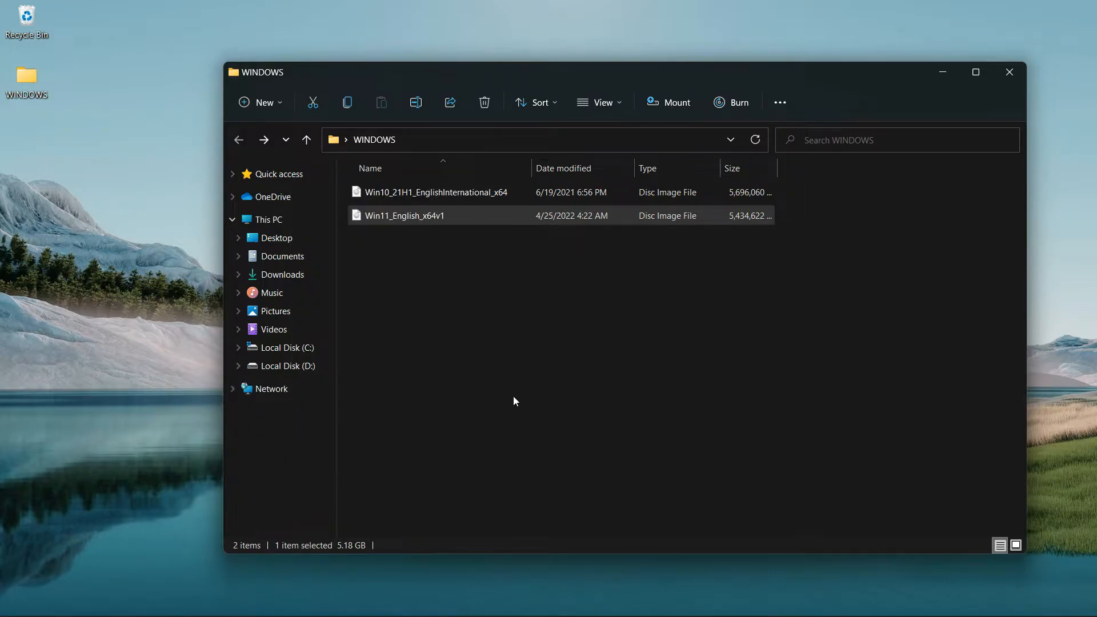
left_click(537, 373)
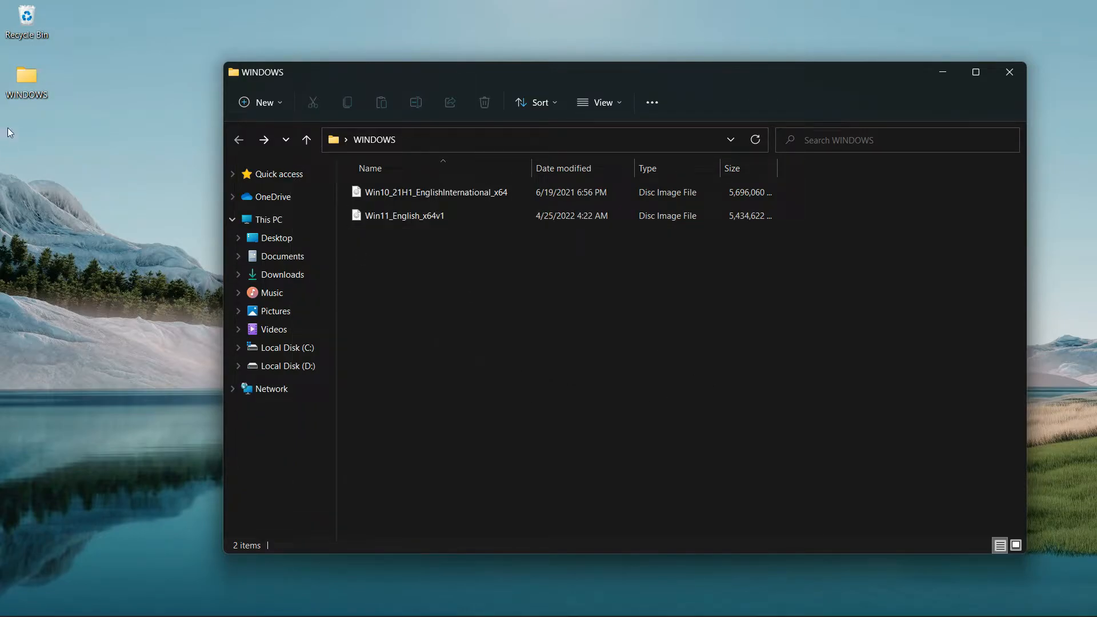
Step: Create a new folder named WINDOWS 11 on the desktop
right_click(11, 150)
mouse_move(108, 287)
left_click(256, 288)
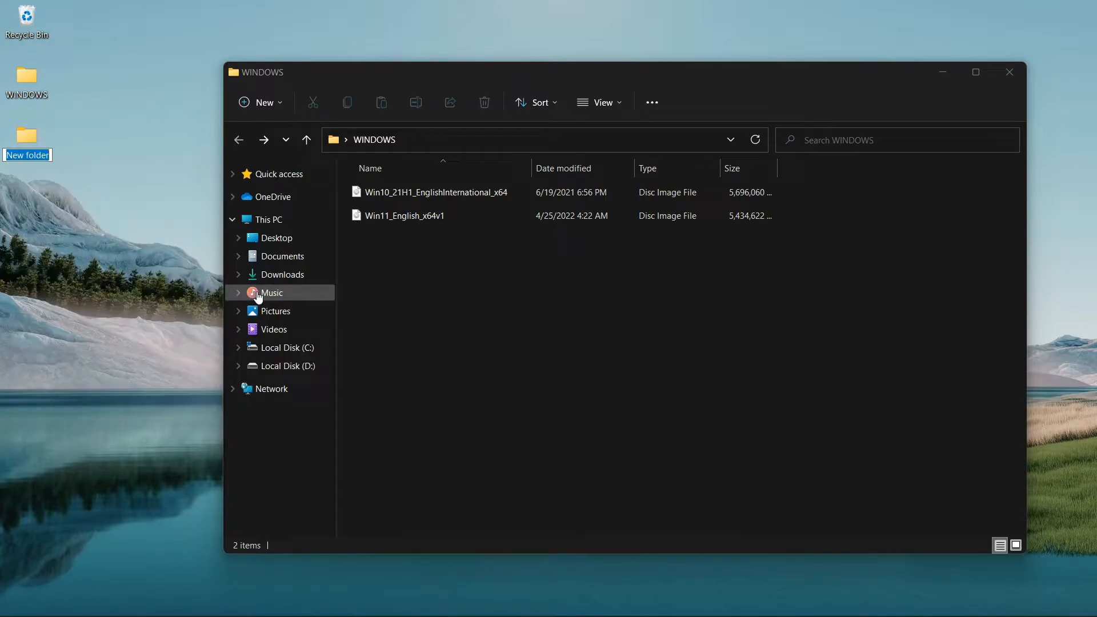
type("WINDOWS 11")
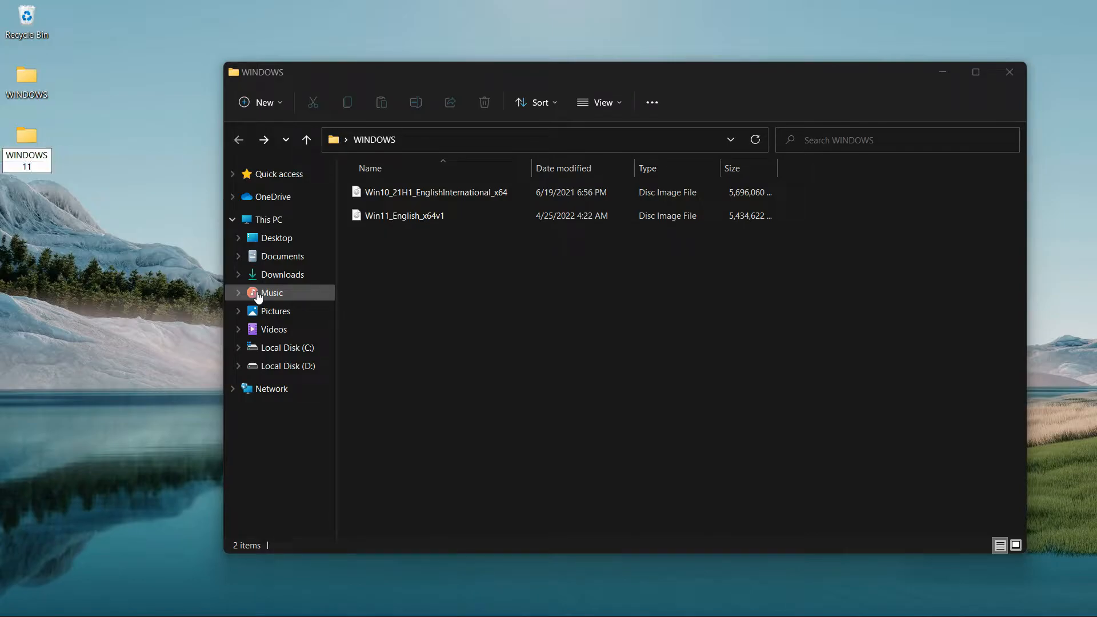
key("Return")
Step: Create a new folder named WINDOWS 10 on the desktop
right_click(43, 224)
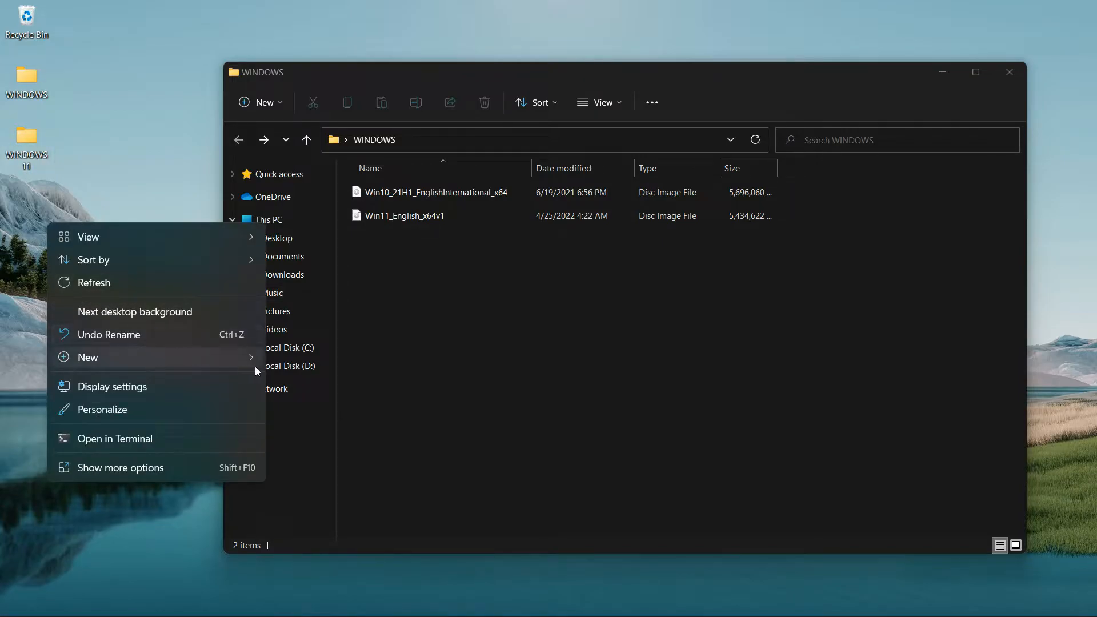
left_click(286, 359)
type("WINDOW")
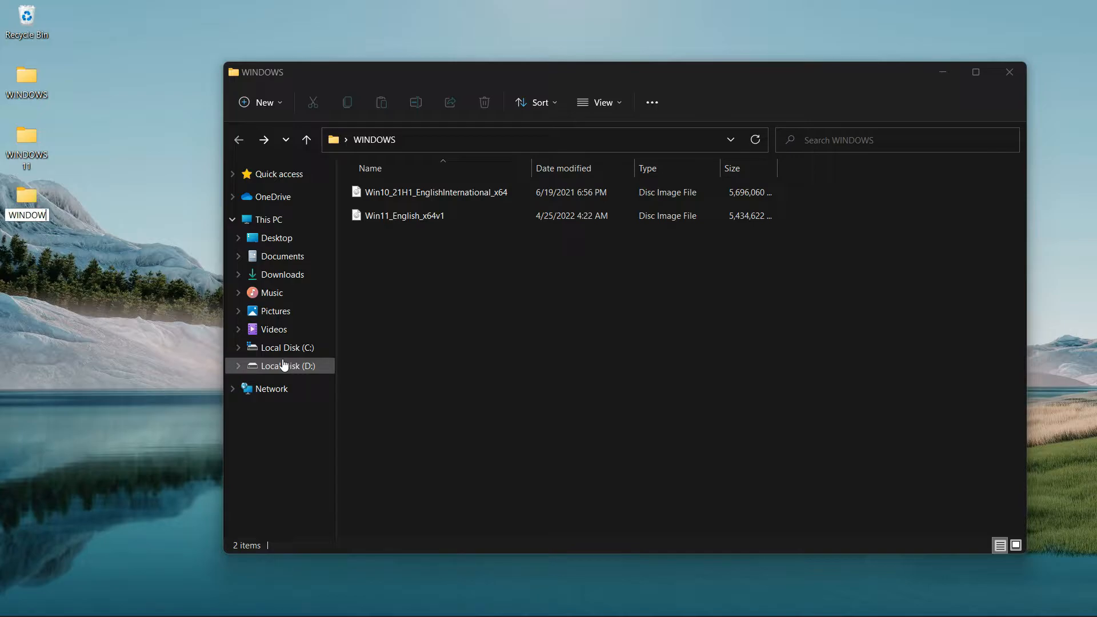
type("S 10")
left_click(94, 374)
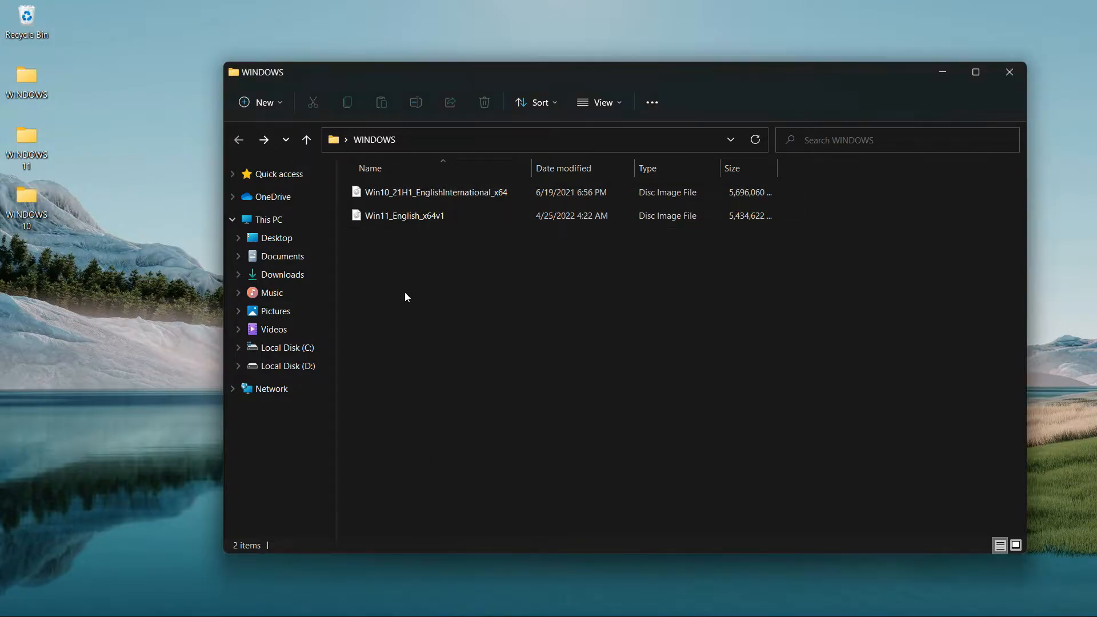
Step: Copy all files from the mounted Win11_English_x64v1 image into the desktop's WINDOWS 11 folder, and eject the image
double_click(409, 214)
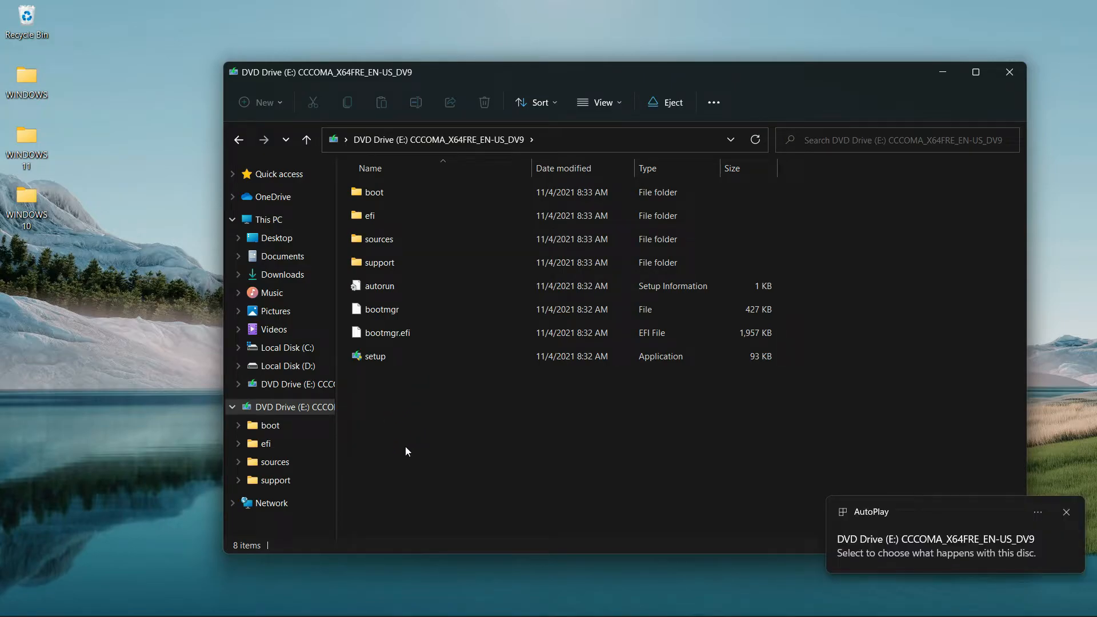
left_click_drag(385, 468, 30, 146)
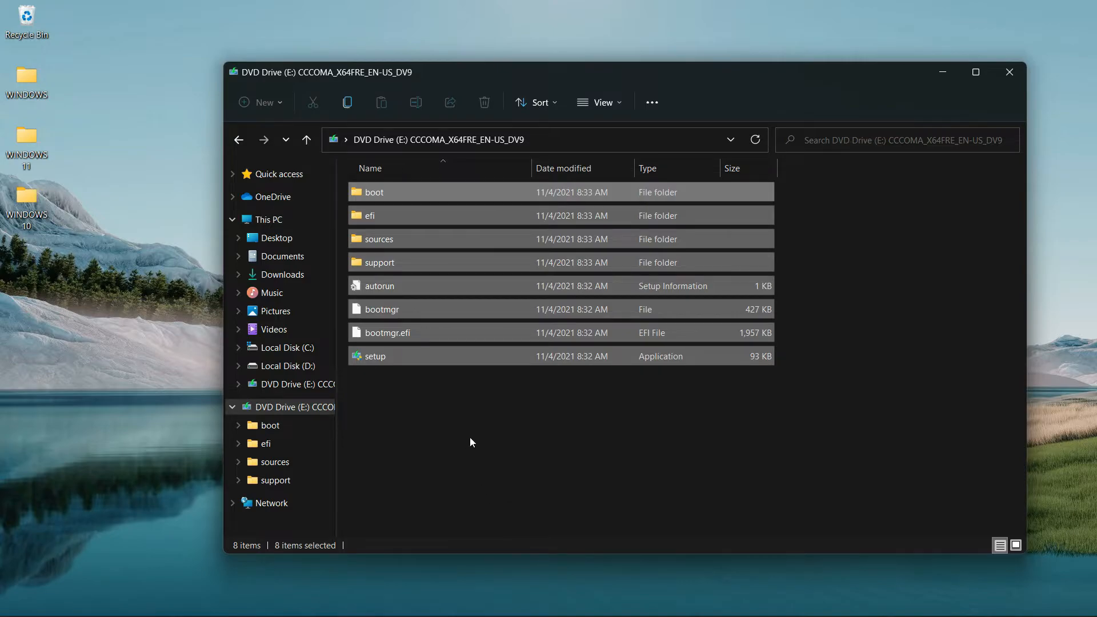
key("alt+Left")
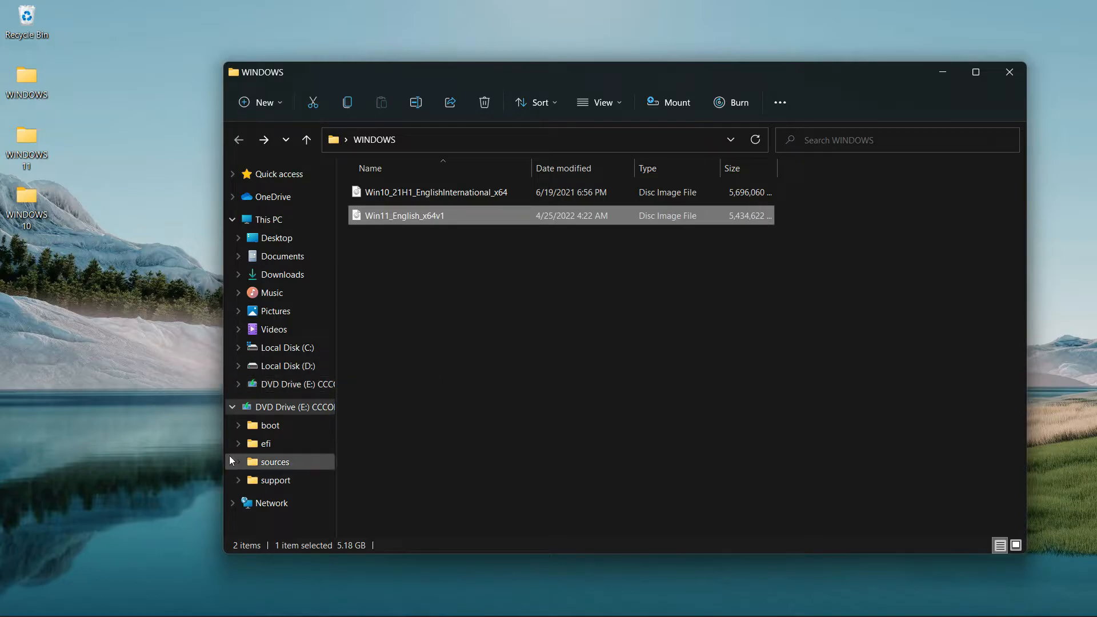
right_click(296, 387)
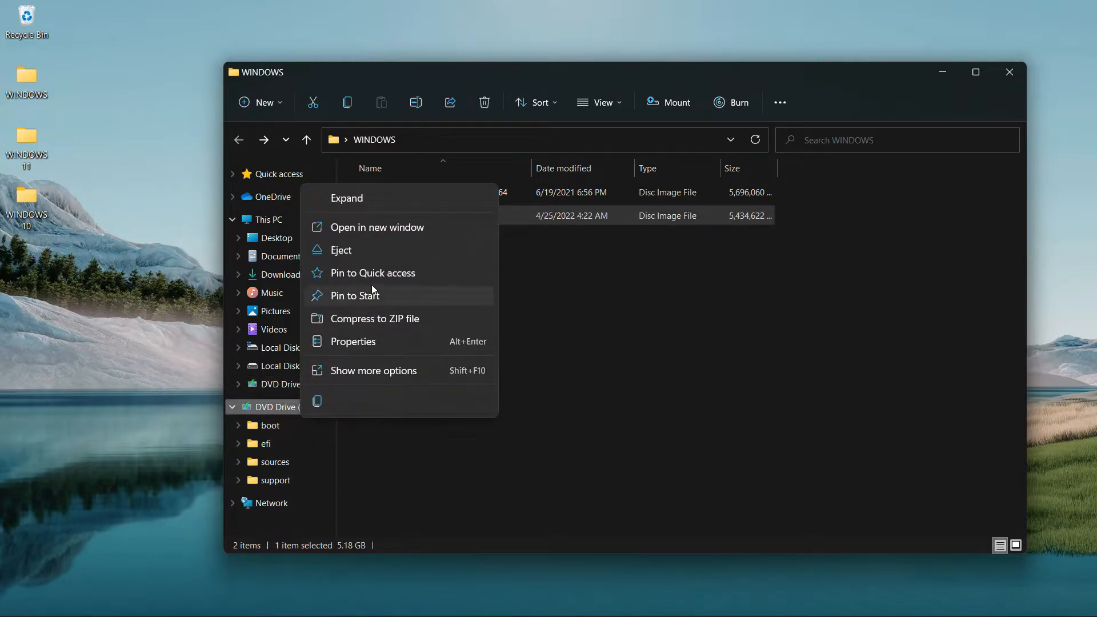
left_click(358, 254)
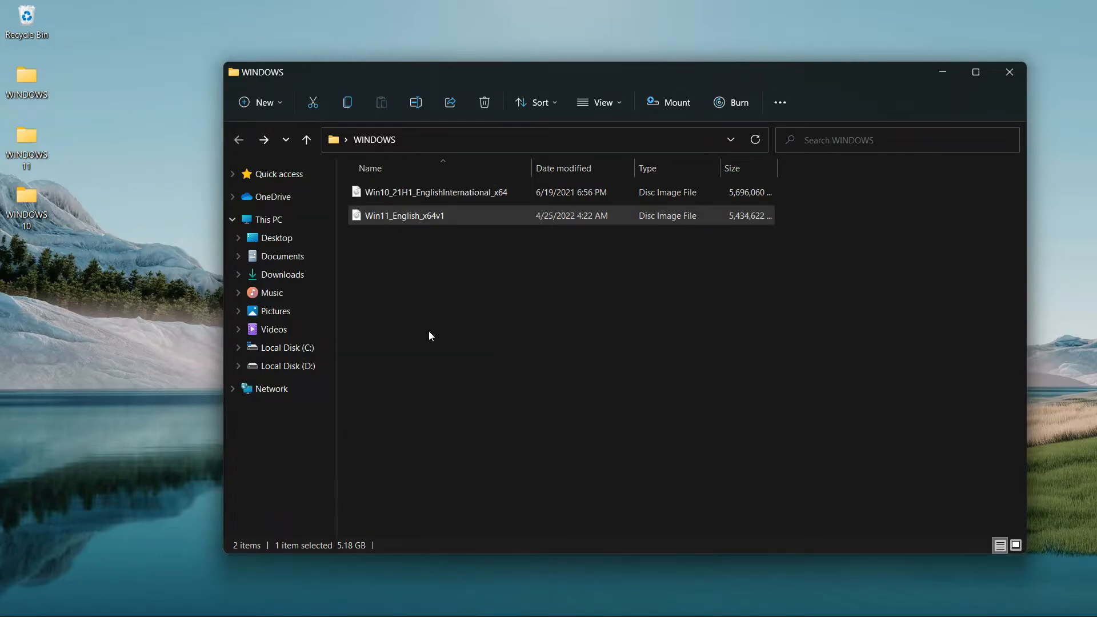
Step: Copy all files from the mounted Win10_21H1_EnglishInternational_x64 image into the desktop's WINDOWS 10 folder, and eject the image
double_click(434, 192)
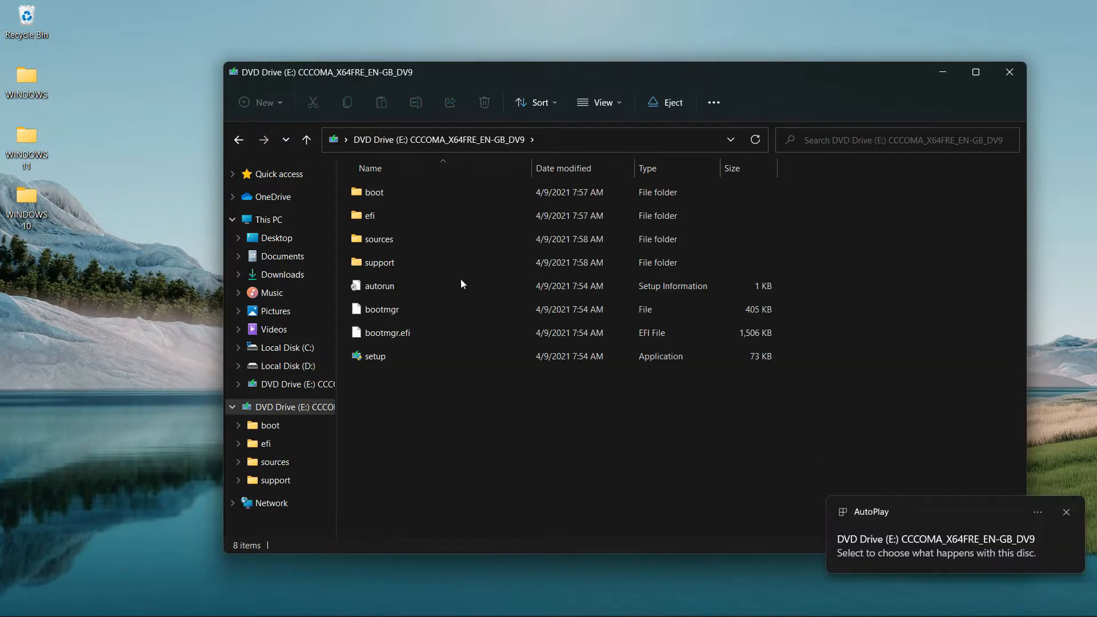
left_click_drag(406, 413, 13, 209)
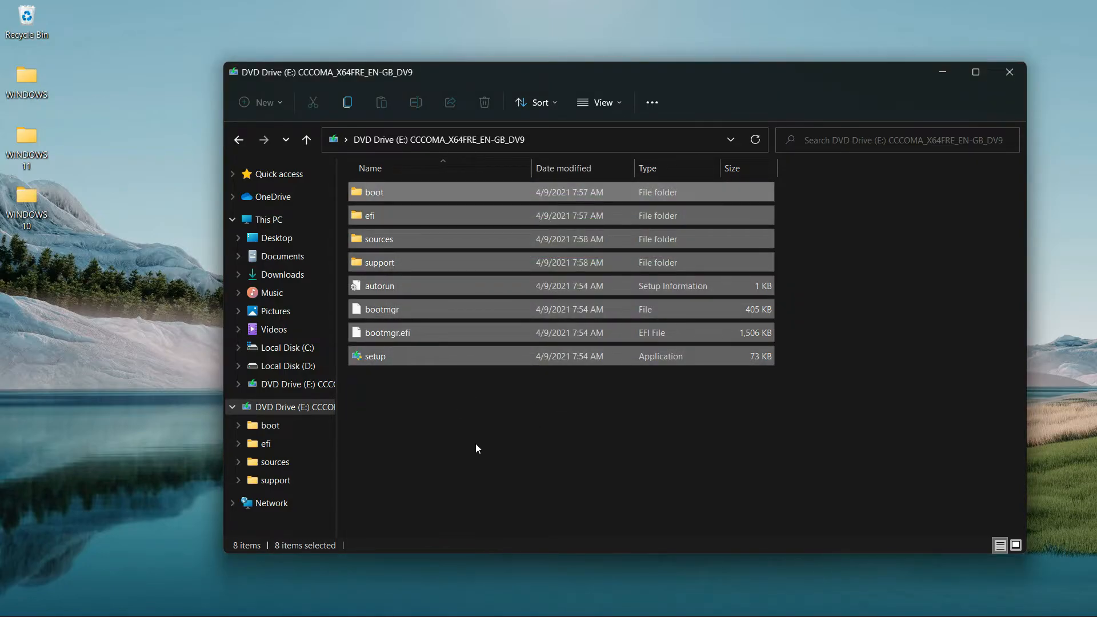
right_click(295, 390)
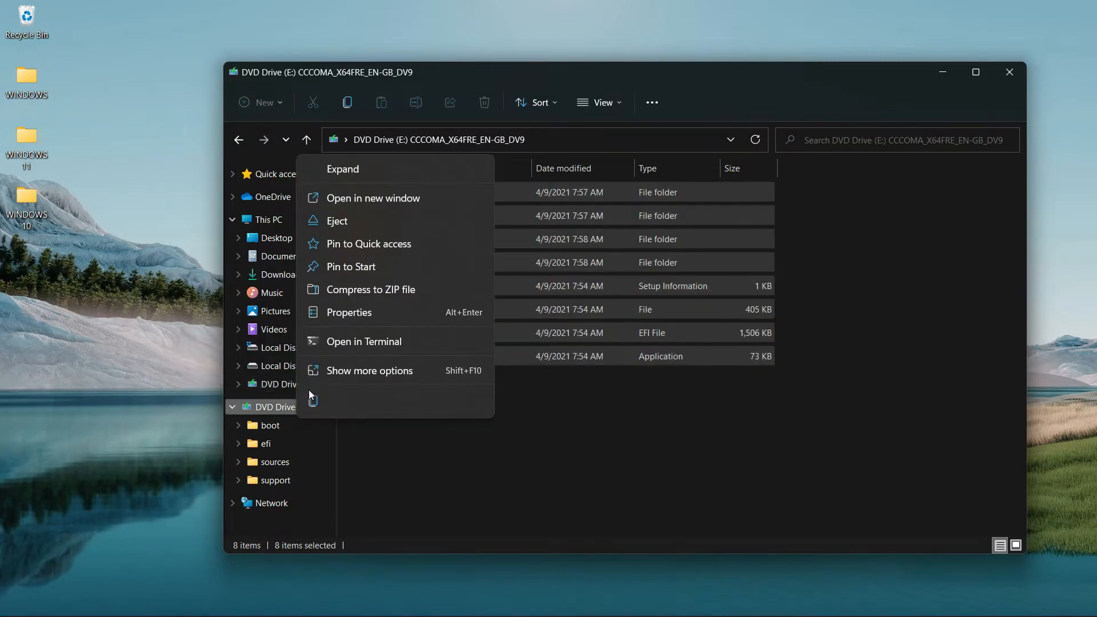
left_click(369, 222)
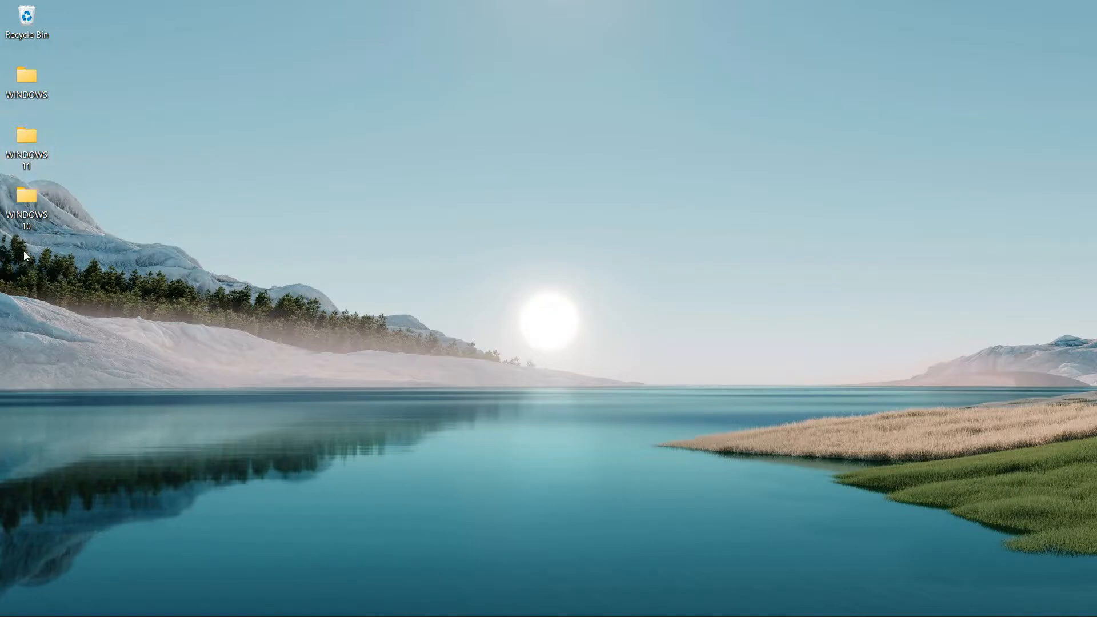
Step: Open the sources folder inside the desktop's WINDOWS 10 folder in a maximized window
double_click(20, 210)
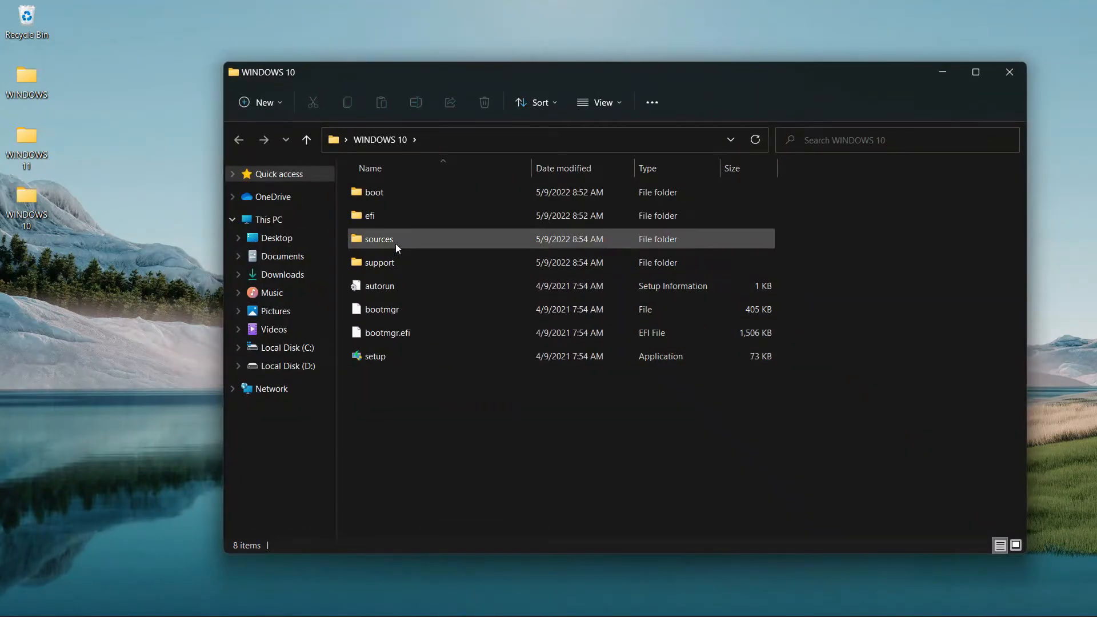
double_click(379, 239)
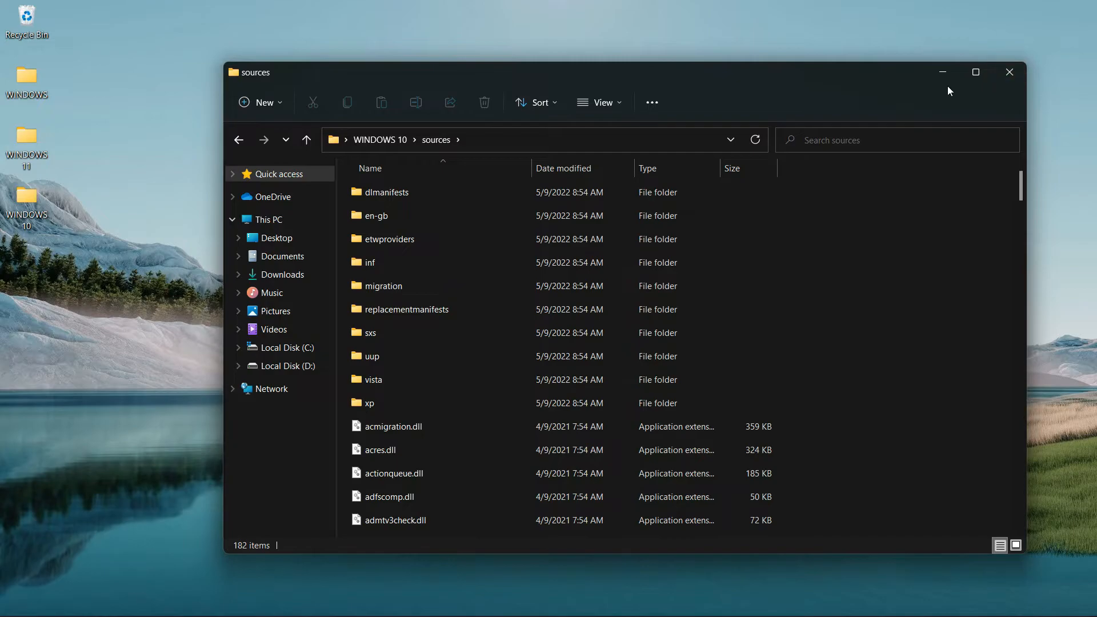
left_click(975, 72)
scroll(241, 504, "down", 1)
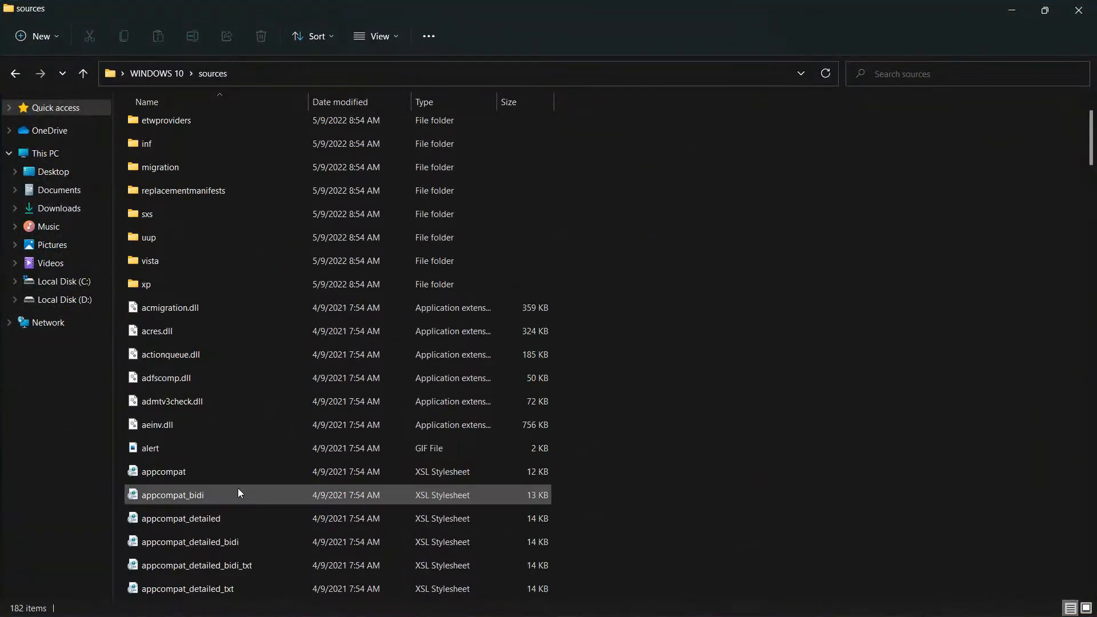
Step: Delete install.wim from the WINDOWS 10 sources folder and close the folder window
left_click(207, 493)
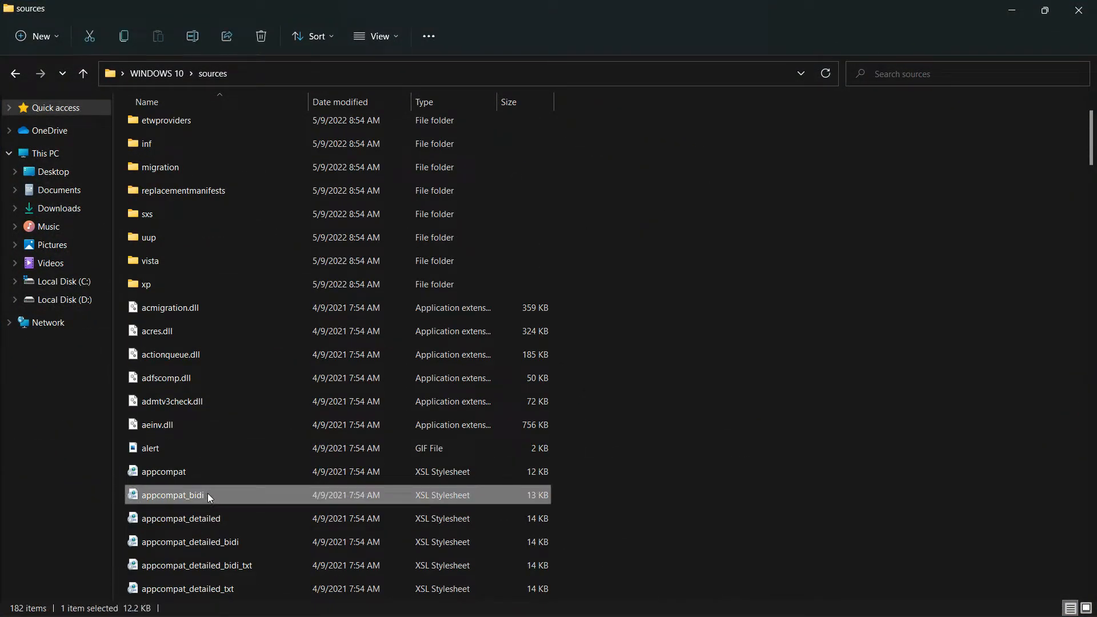
key("Down")
key("Down")
key("Down")
key("Down")
key("Down")
key("Down")
key("Down")
key("Down")
key("Down")
key("Down")
key("Down")
key("Down")
key("Down")
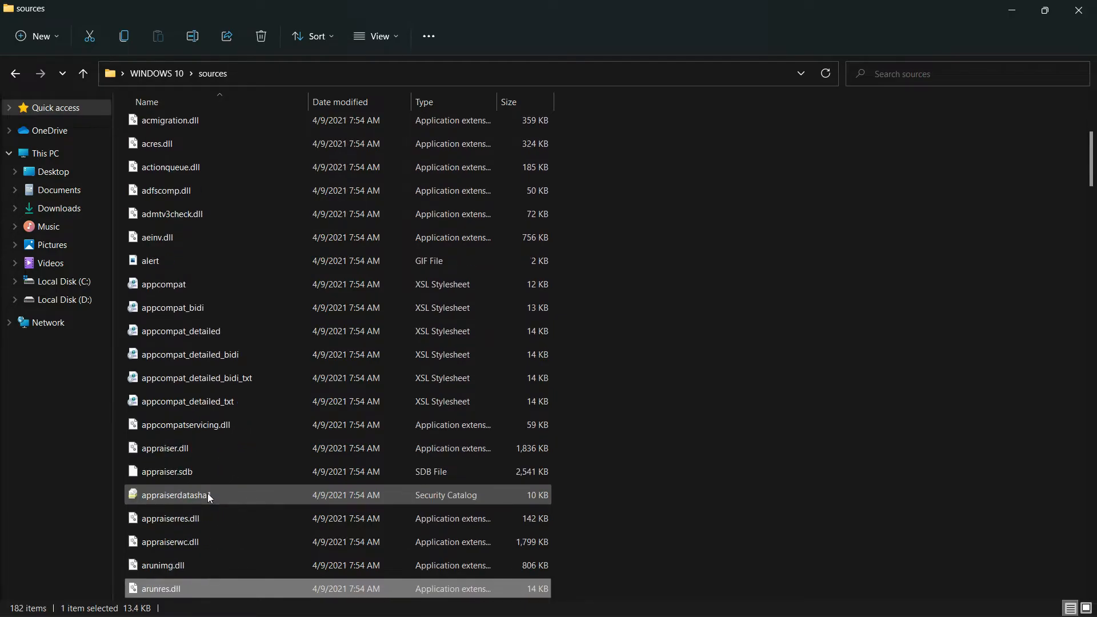
key("Down")
key("Down")
key("Down")
key("Down")
key("Down")
key("Down")
key("Down")
key("Down")
key("Down")
key("Down")
key("Down")
key("Down")
key("Down")
key("Down")
key("Down")
key("Down")
key("Down")
key("Down")
key("Down")
key("Down")
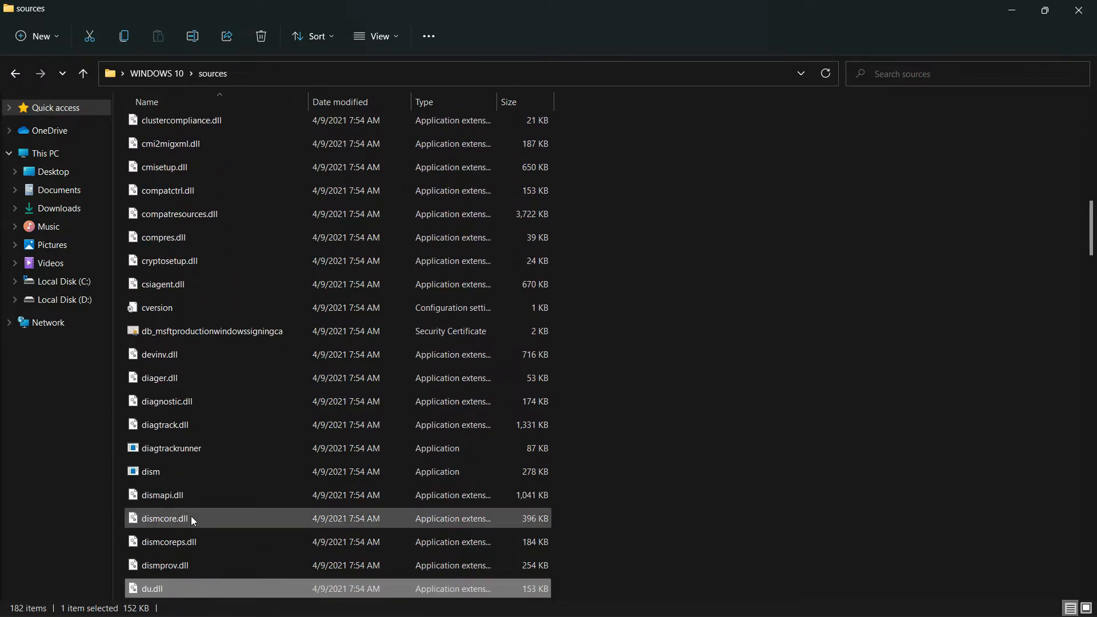
key("Down")
key("Down")
key("Down")
key("Down")
key("Down")
key("Down")
key("Down")
key("Down")
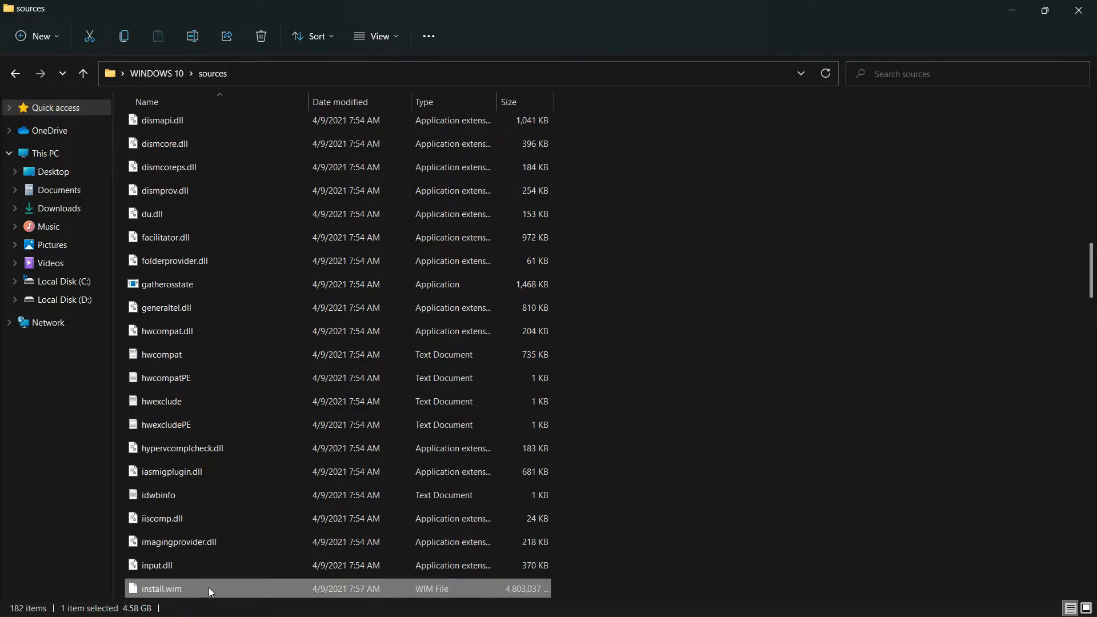
scroll(208, 587, "down", 1)
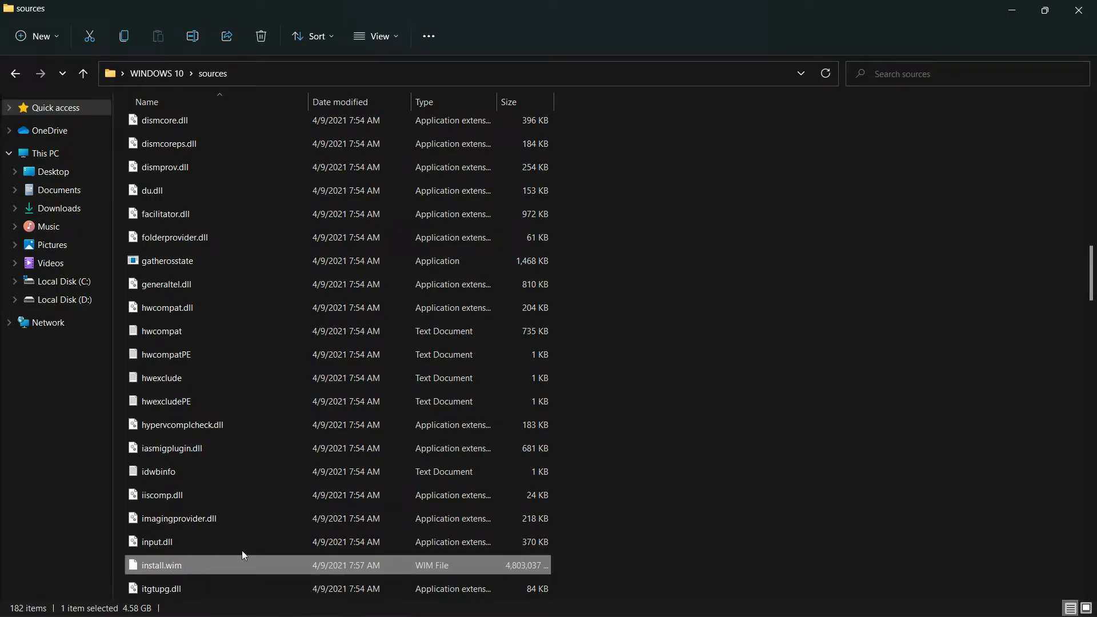
left_click(262, 36)
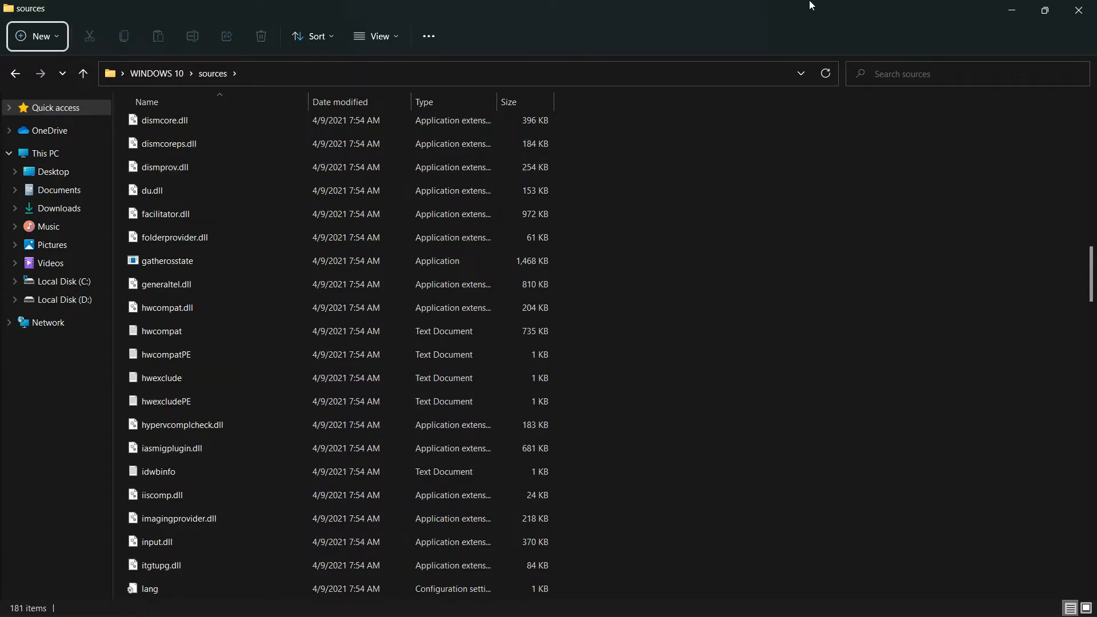
left_click(1089, 8)
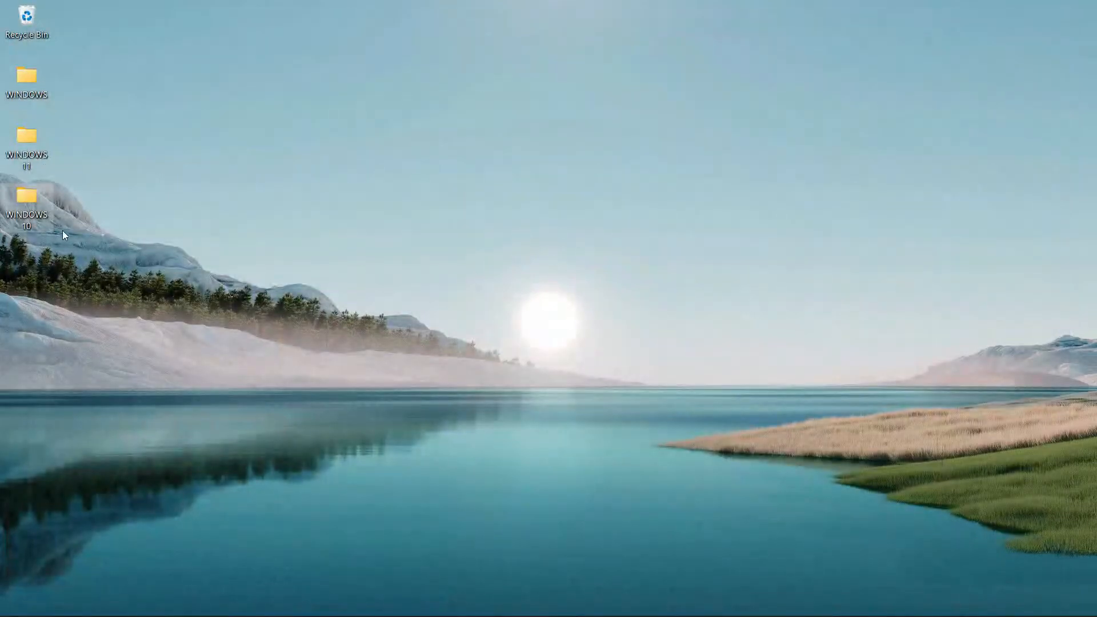
Step: Cut install.wim from the sources folder inside the desktop's WINDOWS 11 folder
double_click(33, 153)
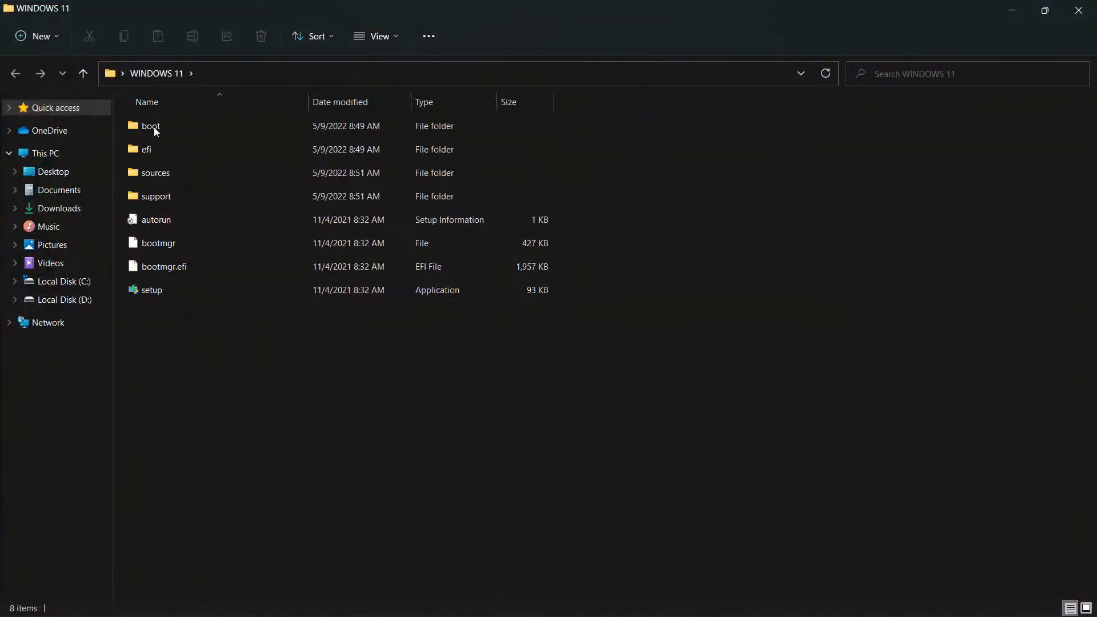
double_click(167, 176)
scroll(245, 457, "down", 5)
scroll(225, 507, "down", 15)
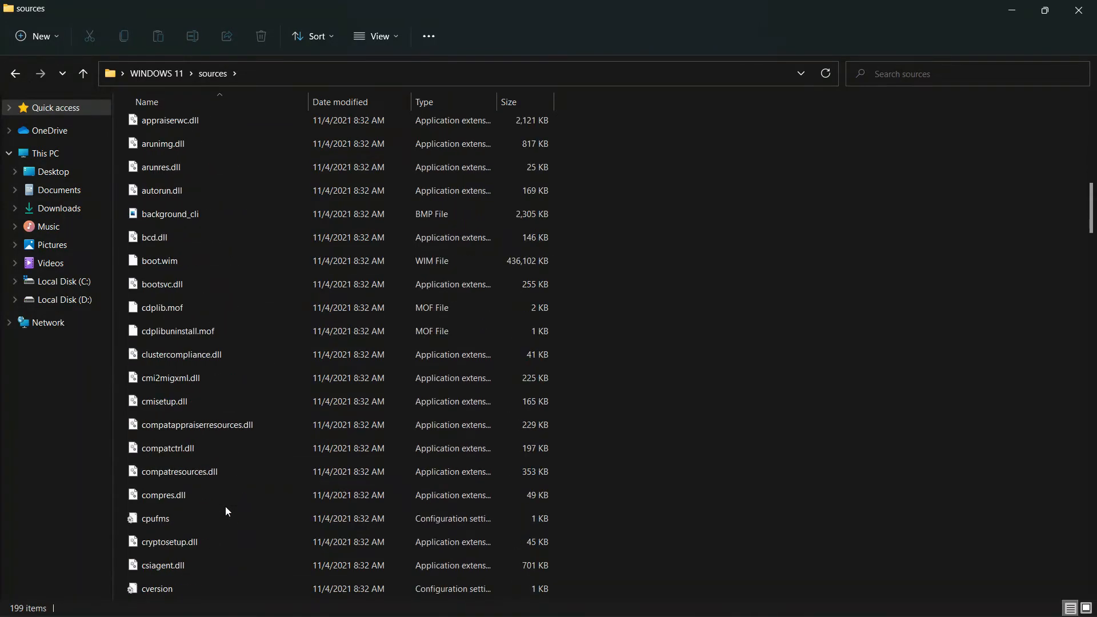
scroll(197, 519, "down", 4)
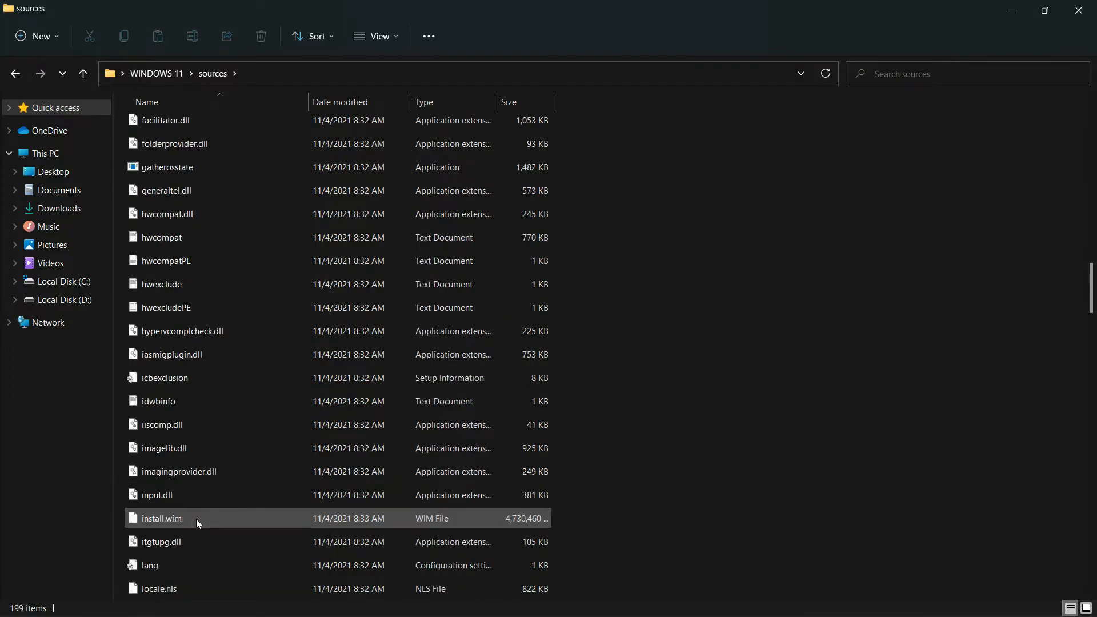
left_click(172, 521)
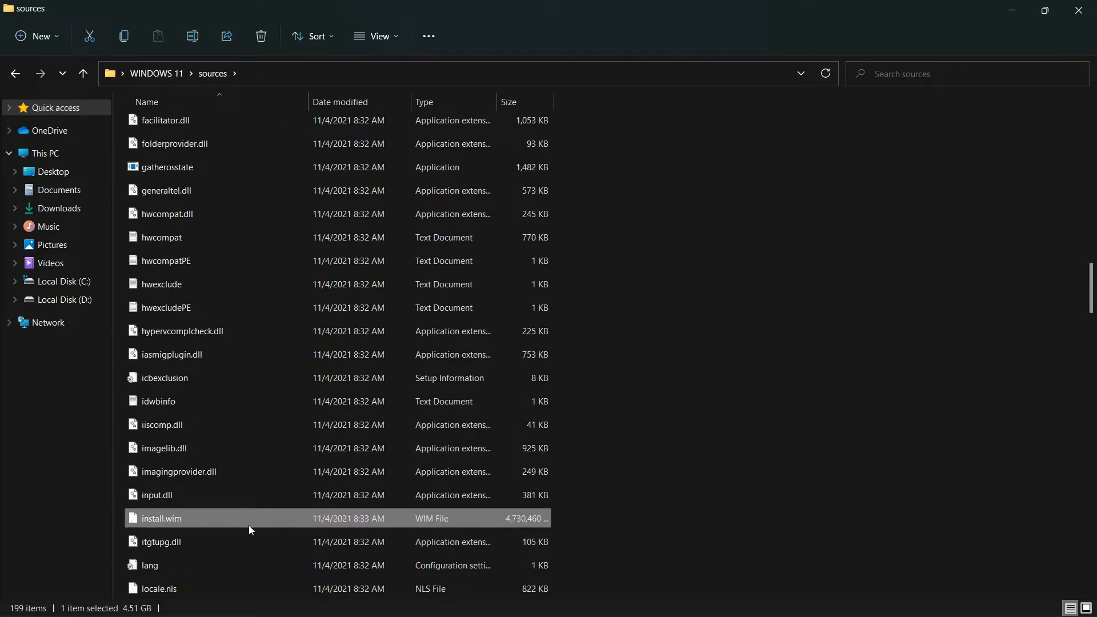
double_click(578, 5)
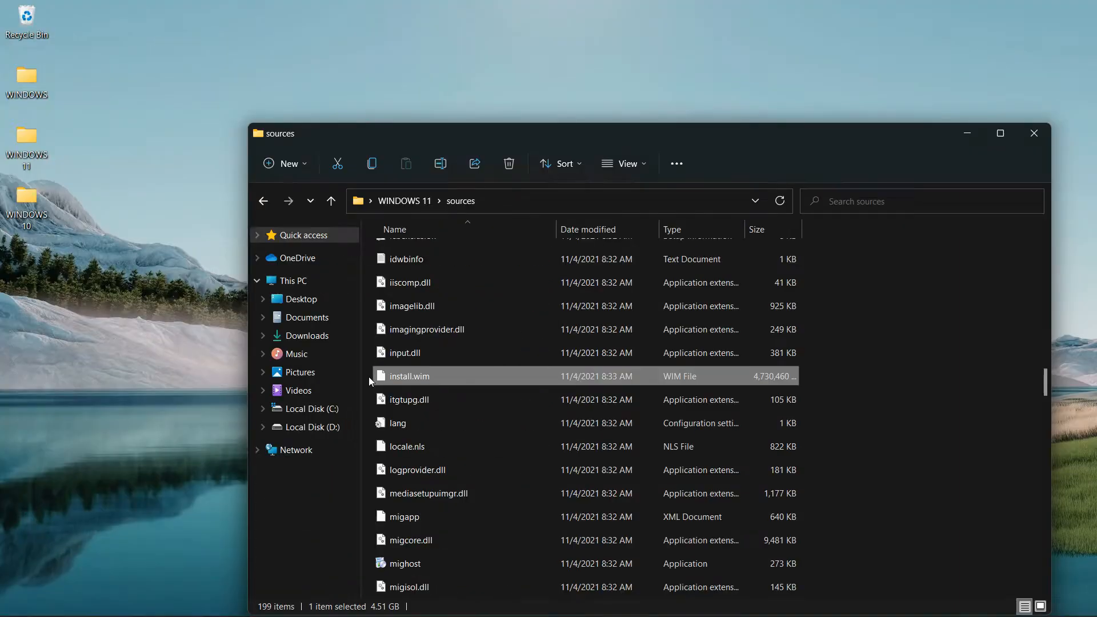
right_click(418, 376)
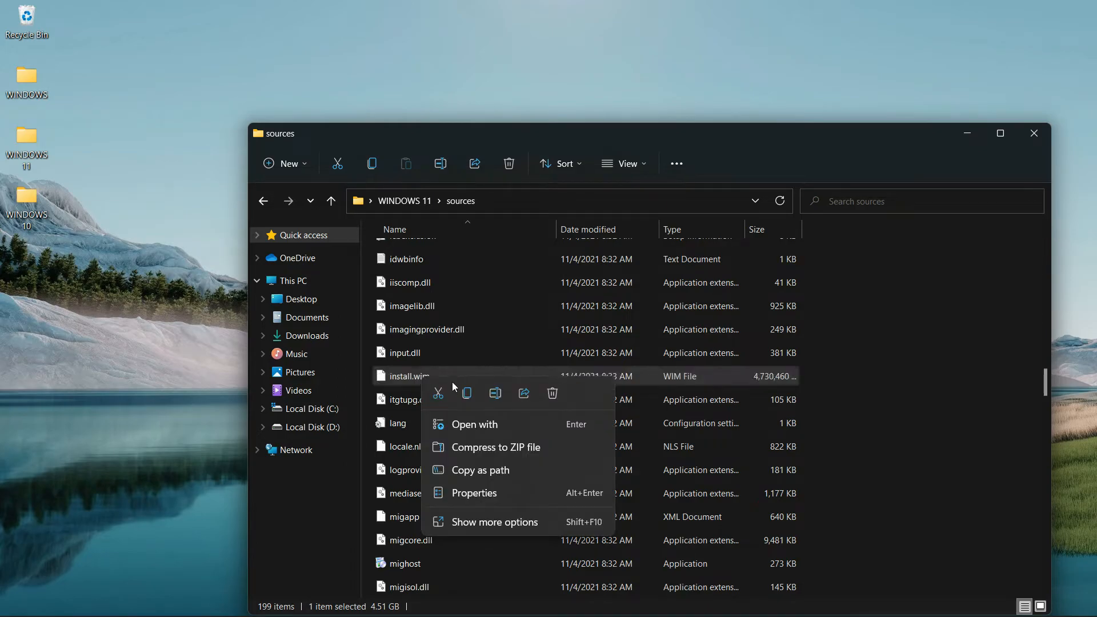
left_click(438, 393)
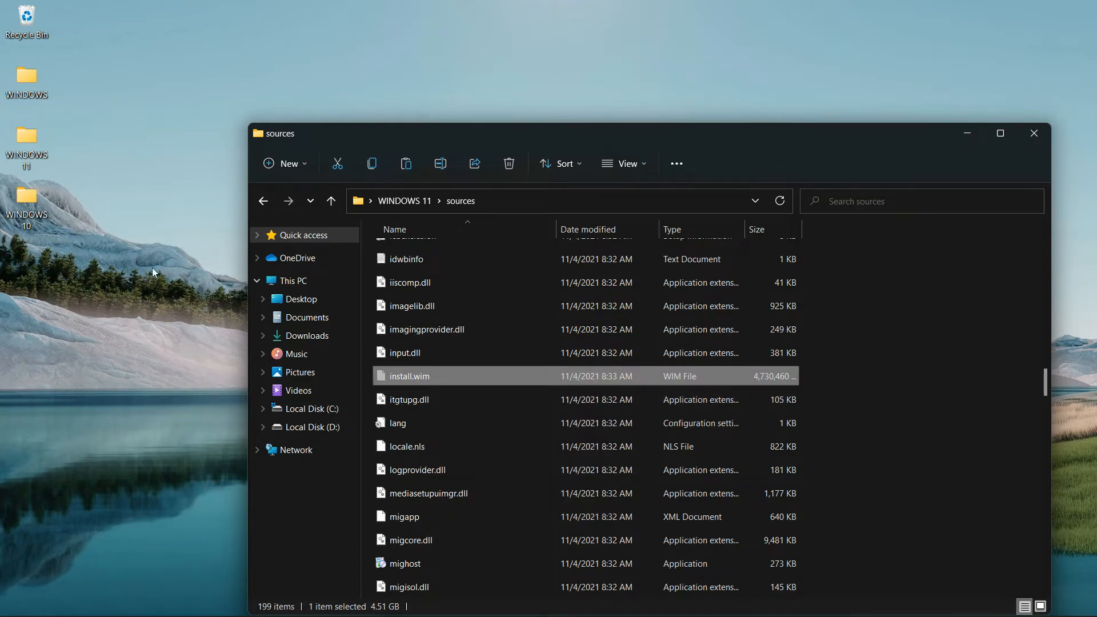
Step: Paste install.wim into the sources folder of the desktop's WINDOWS 10 folder, and close the WINDOWS 11 sources window
double_click(32, 209)
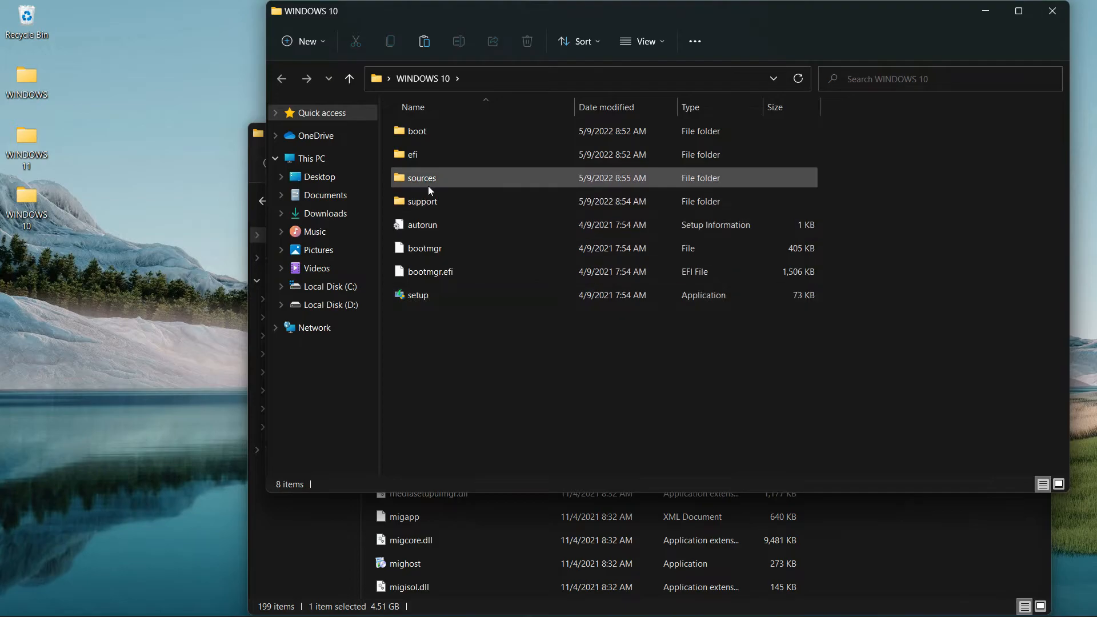
double_click(430, 180)
right_click(995, 255)
left_click(816, 272)
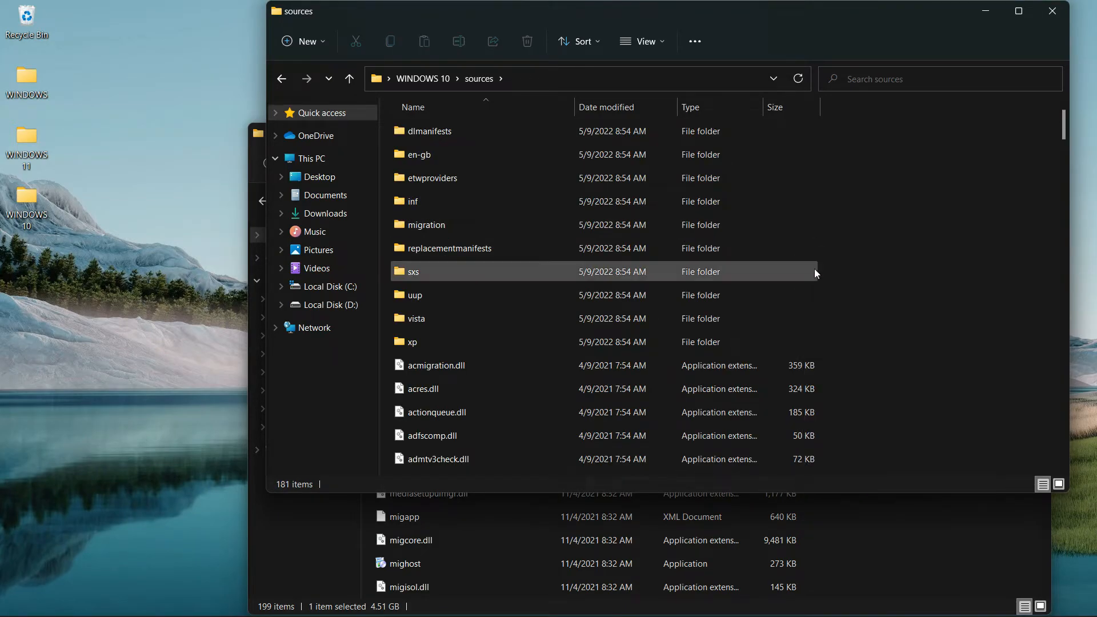
left_click(903, 508)
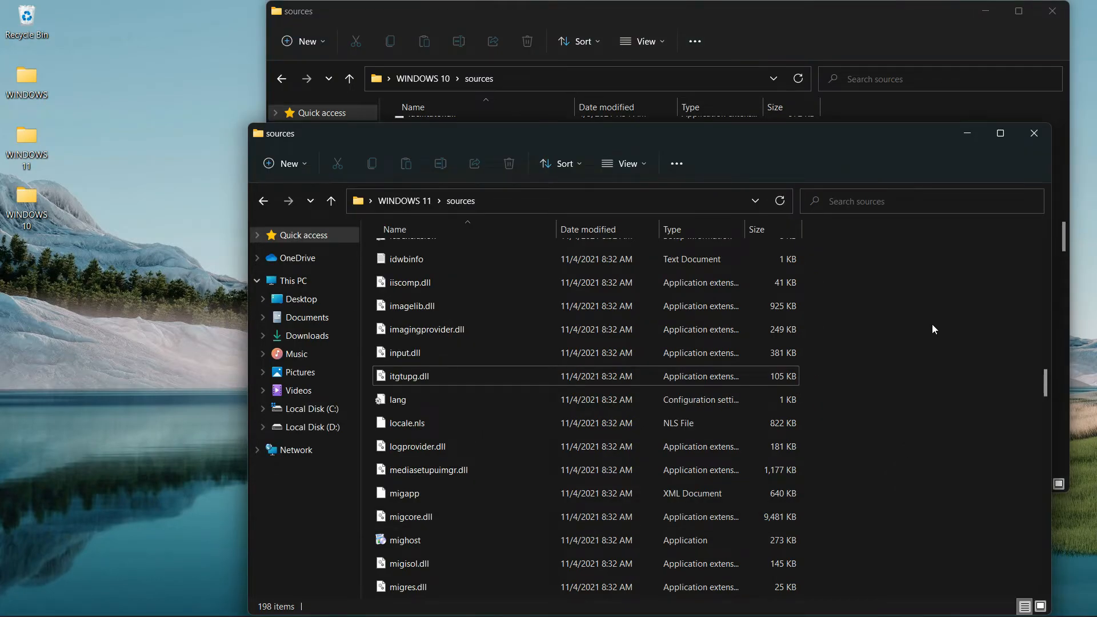
left_click(1034, 134)
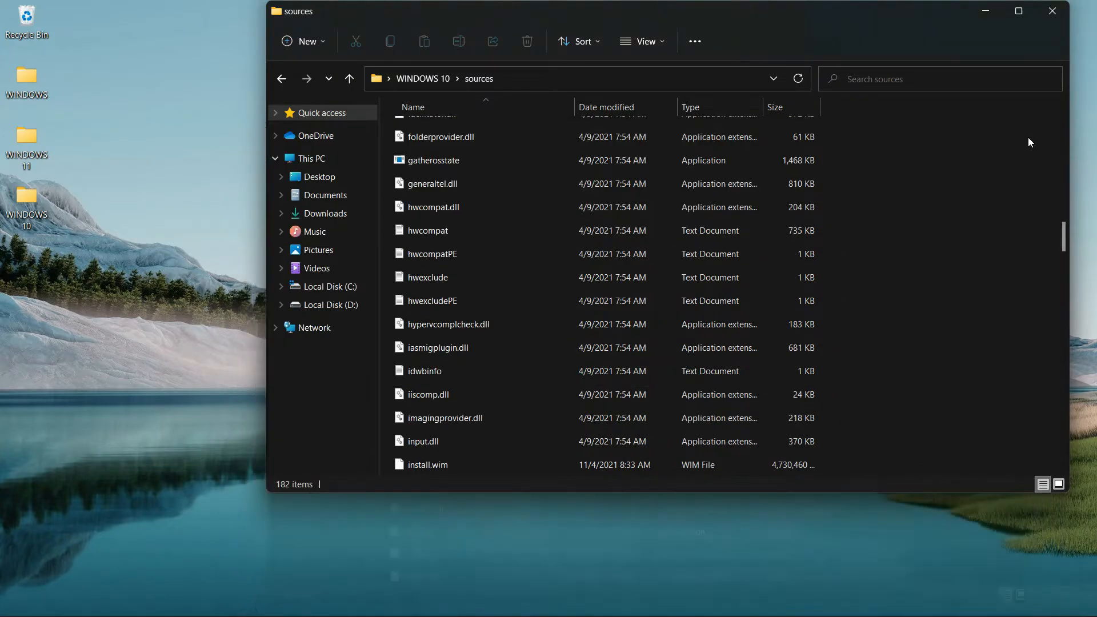
Step: Move the WINDOWS 11 and WINDOWS folders from the desktop to the Recycle Bin, and close the WINDOWS 10 sources window
left_click_drag(23, 142, 30, 26)
left_click(1052, 11)
left_click_drag(38, 84, 33, 17)
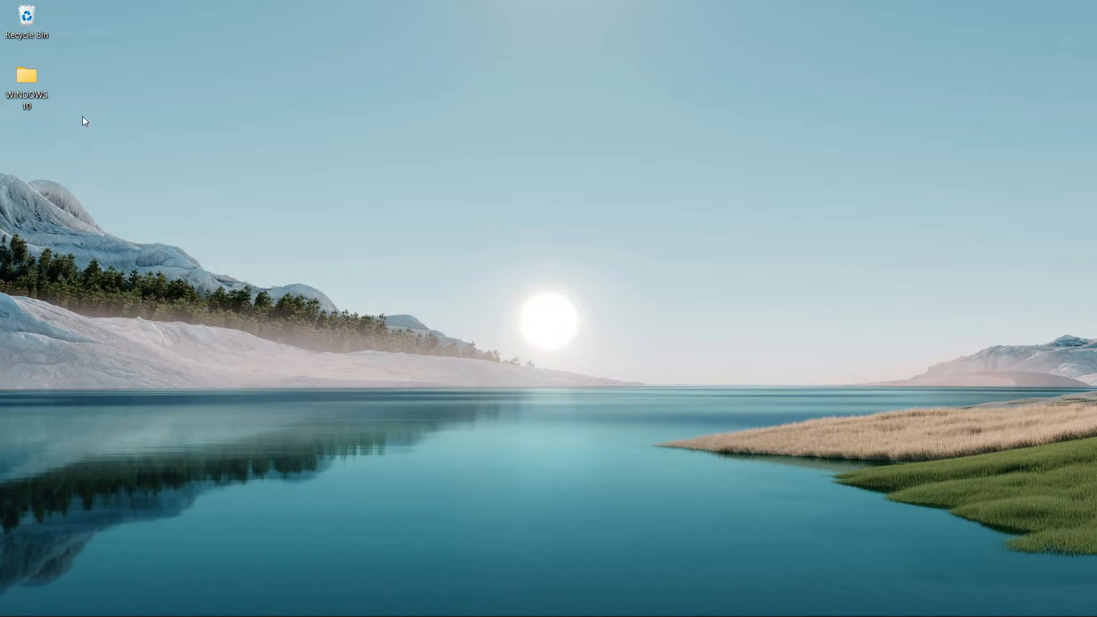
Step: Launch the setup application from the desktop's WINDOWS 10 folder
double_click(33, 88)
left_click(409, 416)
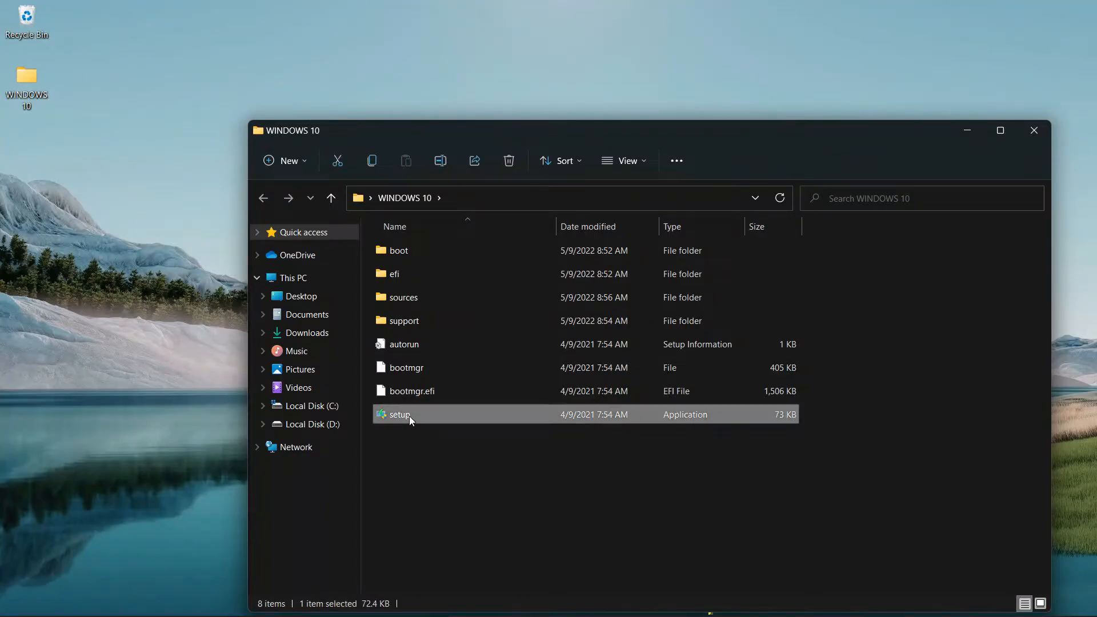
double_click(409, 416)
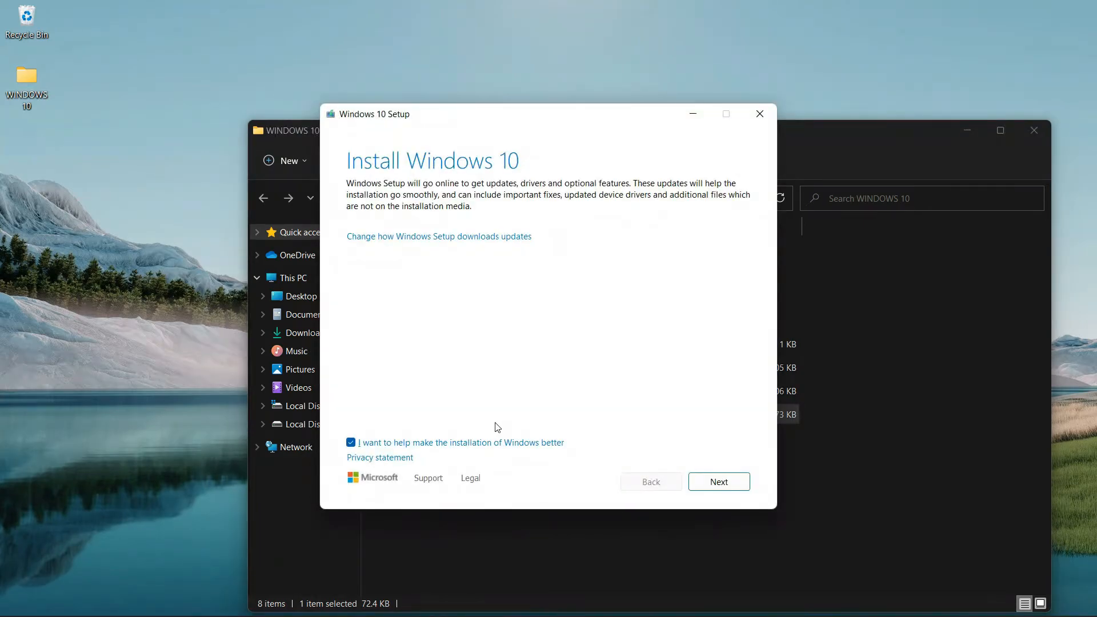
Step: Change how Windows Setup downloads updates to "Not at the moment" and continue the installation
left_click(407, 238)
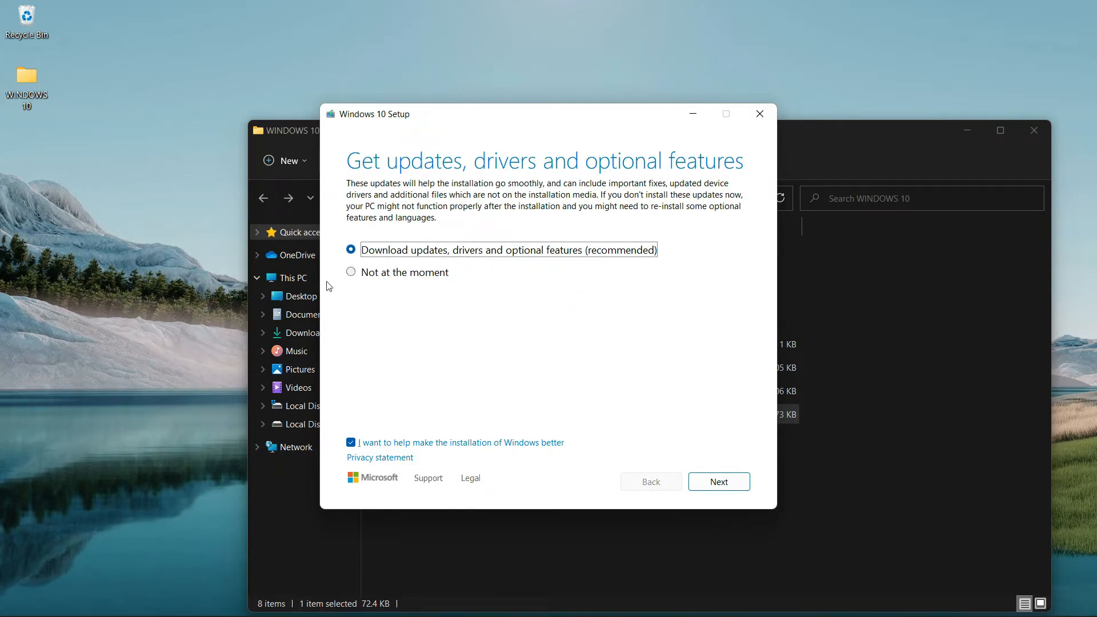
left_click(351, 274)
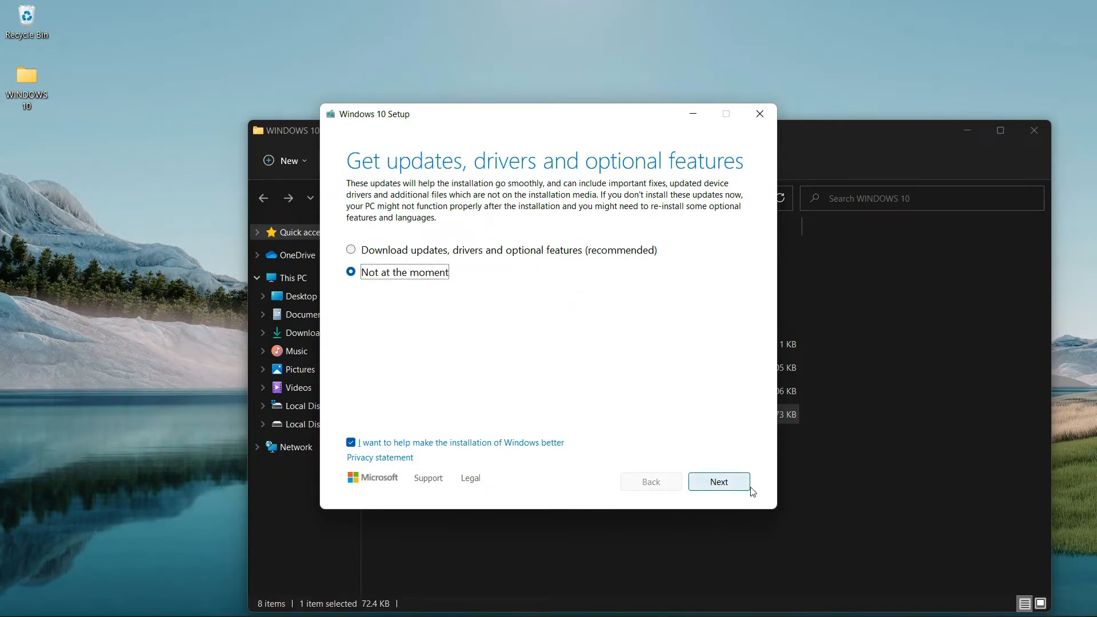
left_click(732, 482)
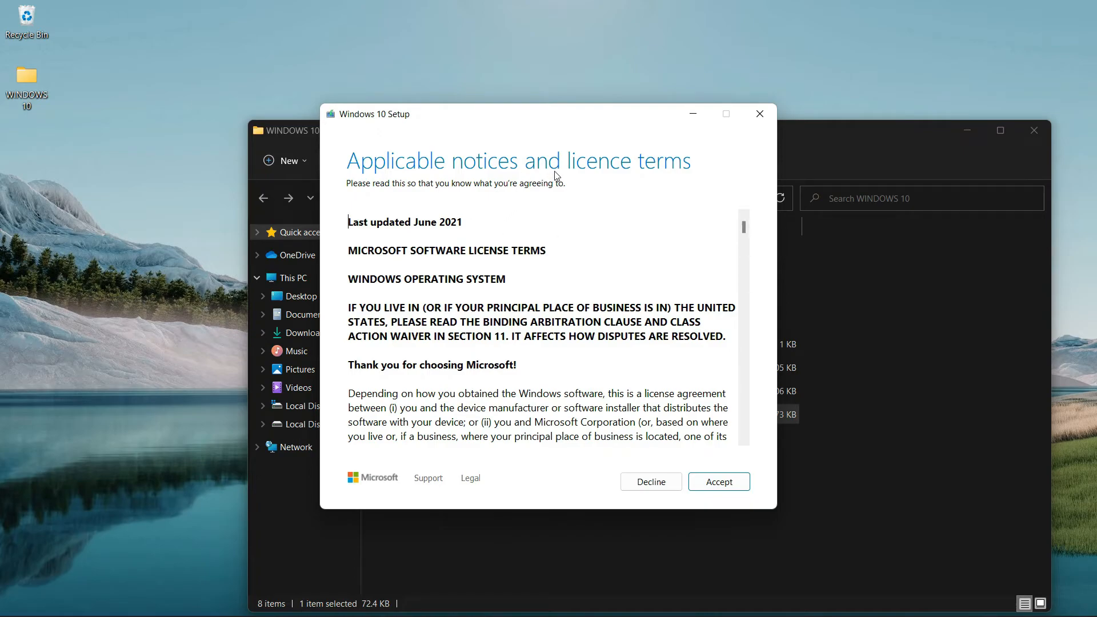
Step: Accept the licence terms and proceed with Nothing as the choice of what to keep
scroll(638, 313, "down", 15)
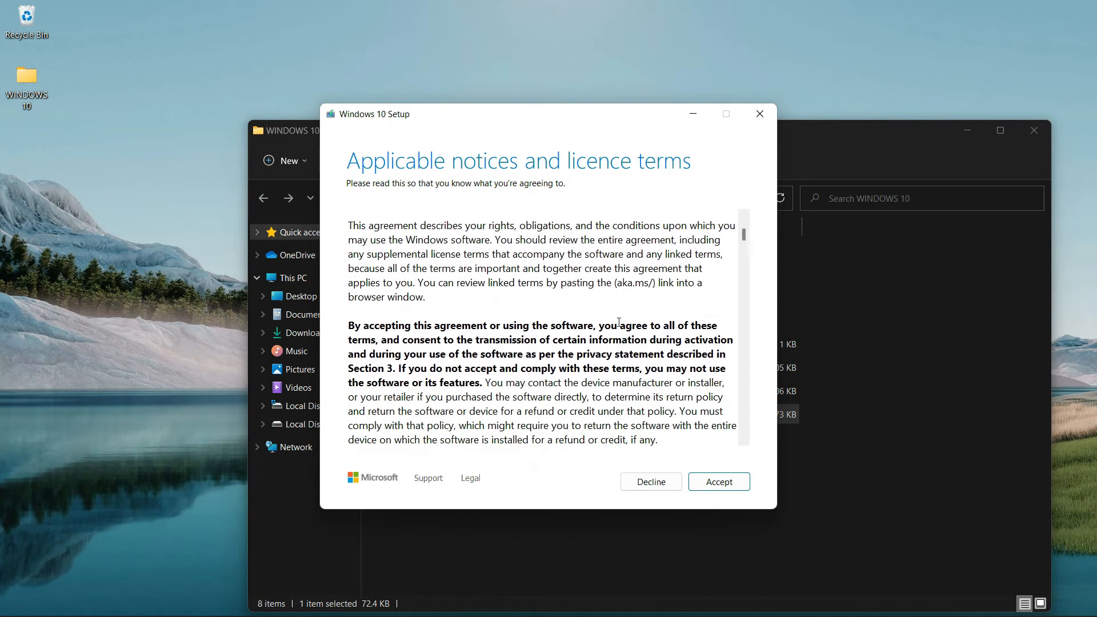
left_click(719, 482)
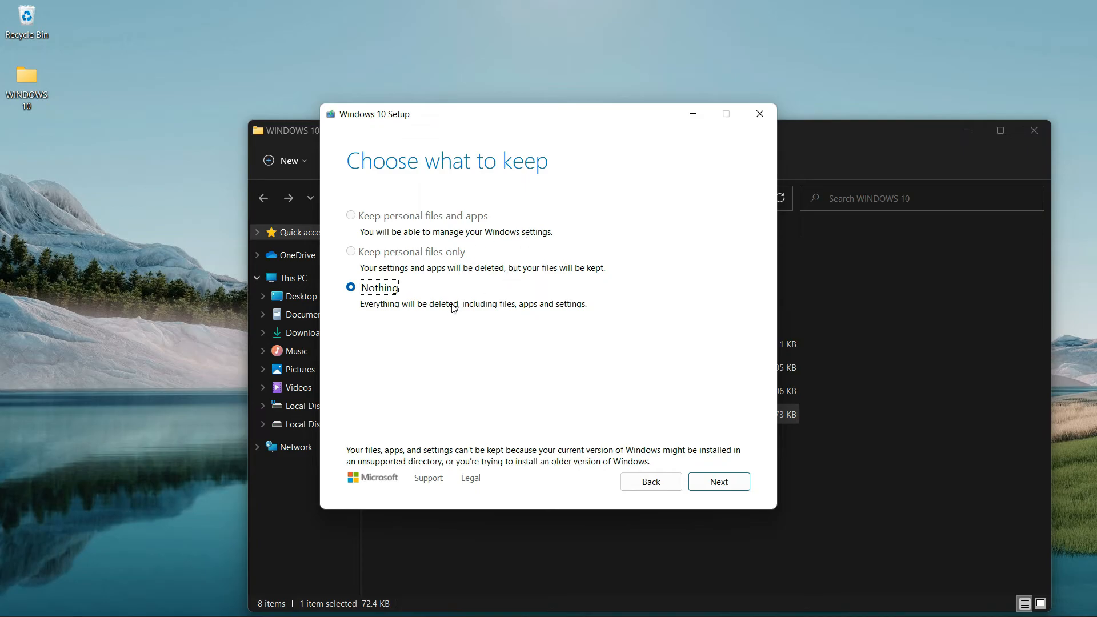
left_click(732, 484)
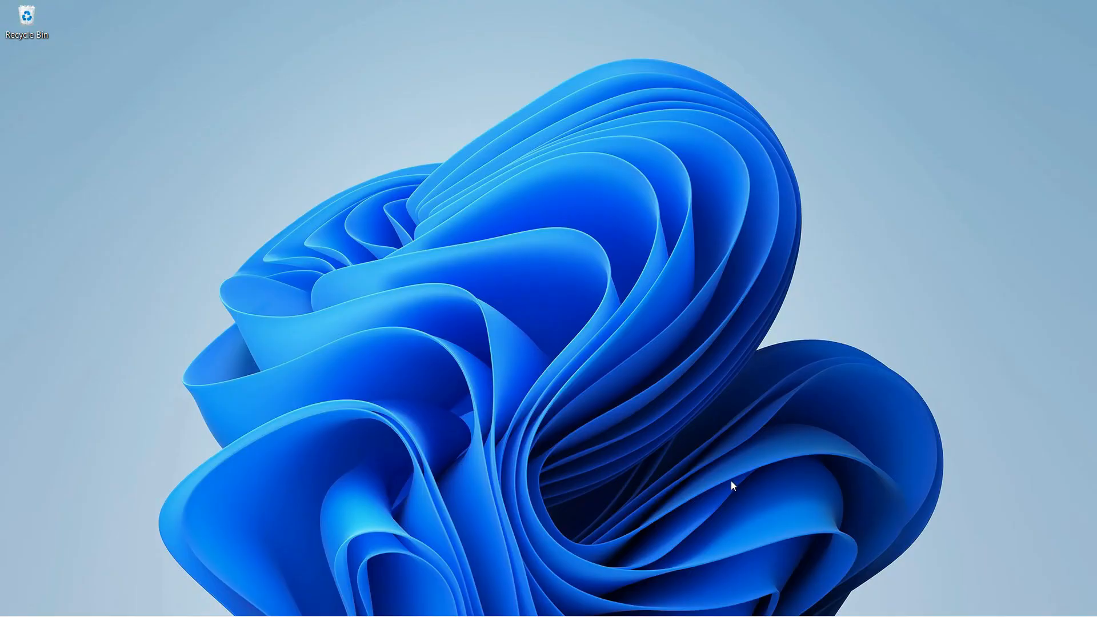
Step: Open the system's About page in Settings and highlight the Edition value under Windows specifications
left_click(440, 601)
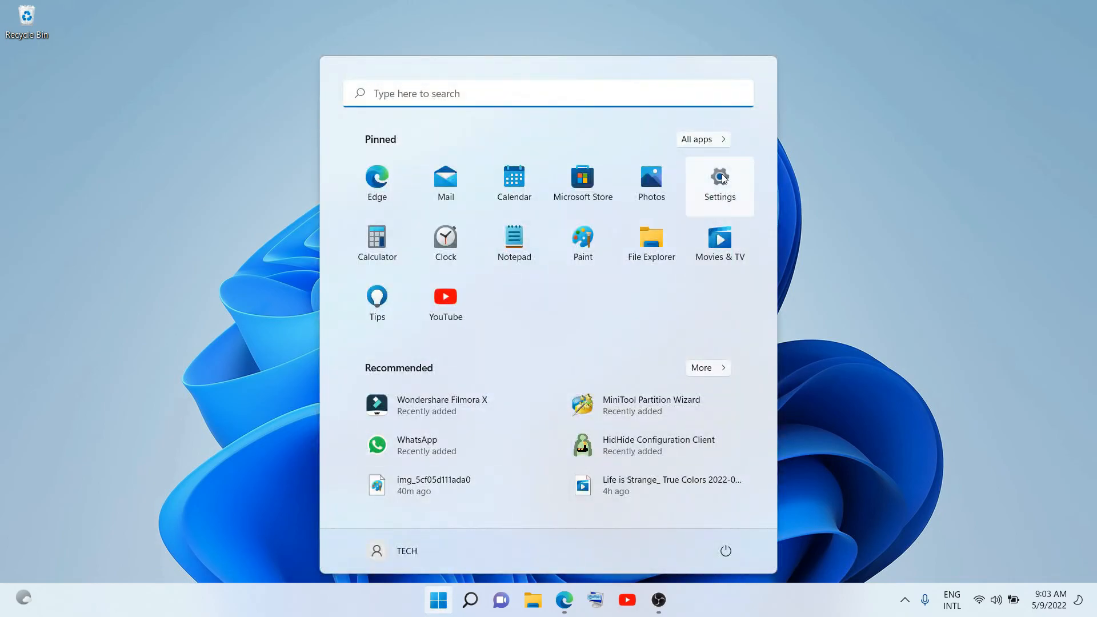
left_click(720, 179)
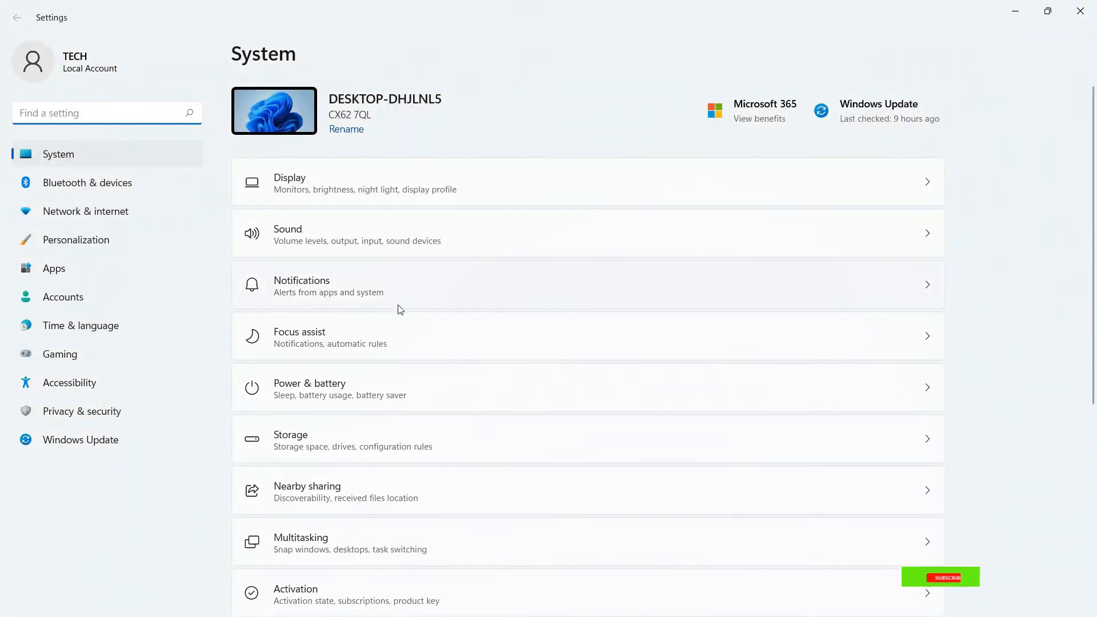
scroll(440, 268, "down", 5)
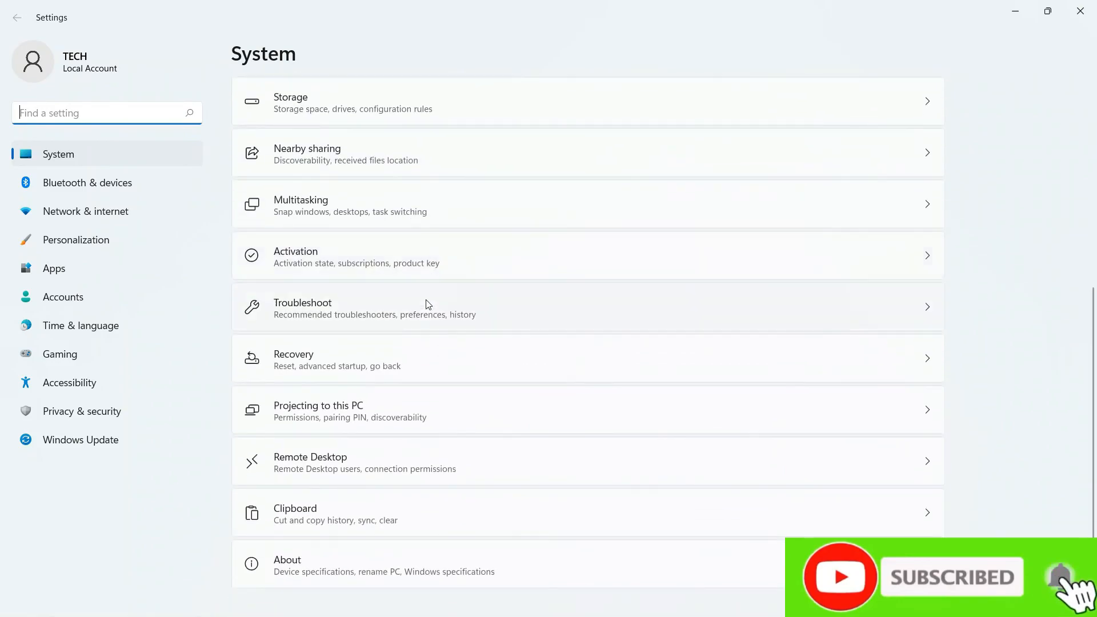
left_click(355, 569)
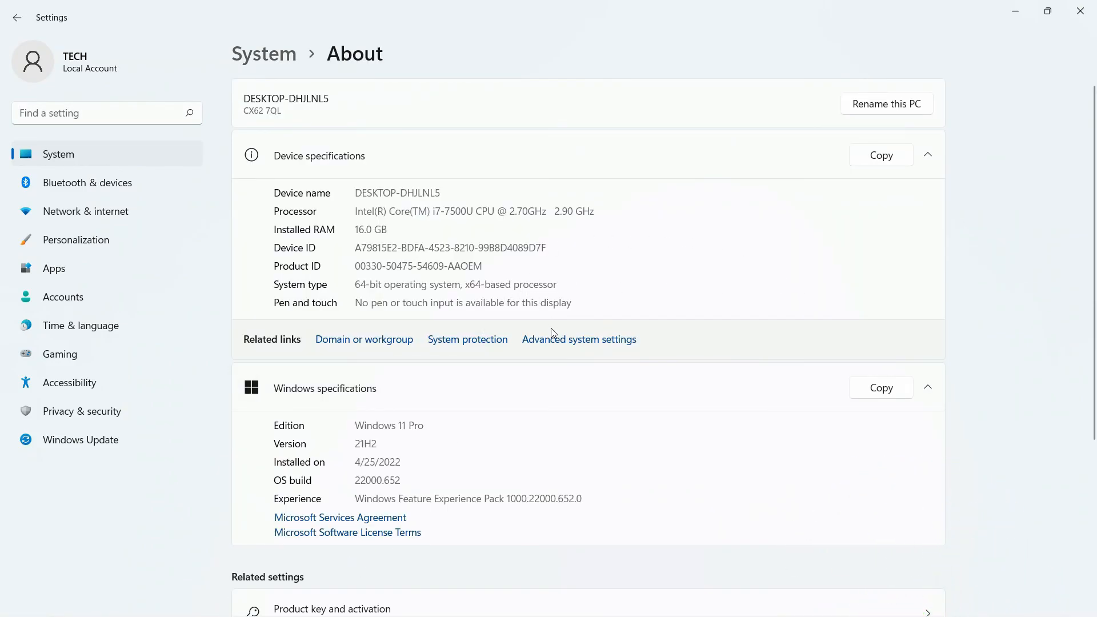
scroll(473, 367, "down", 3)
left_click_drag(432, 349, 336, 346)
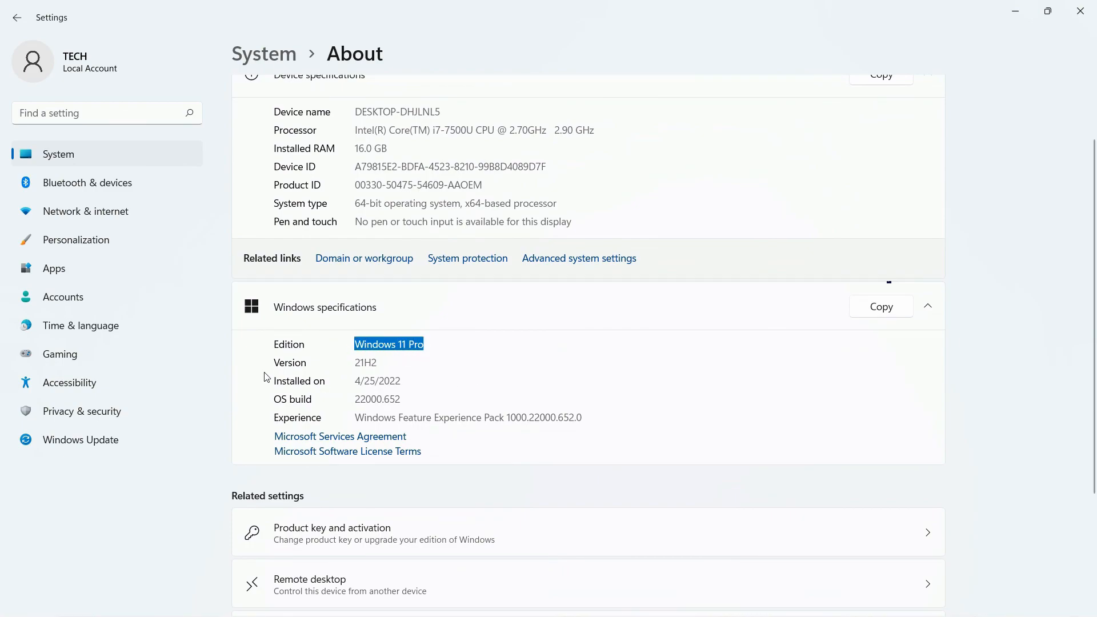